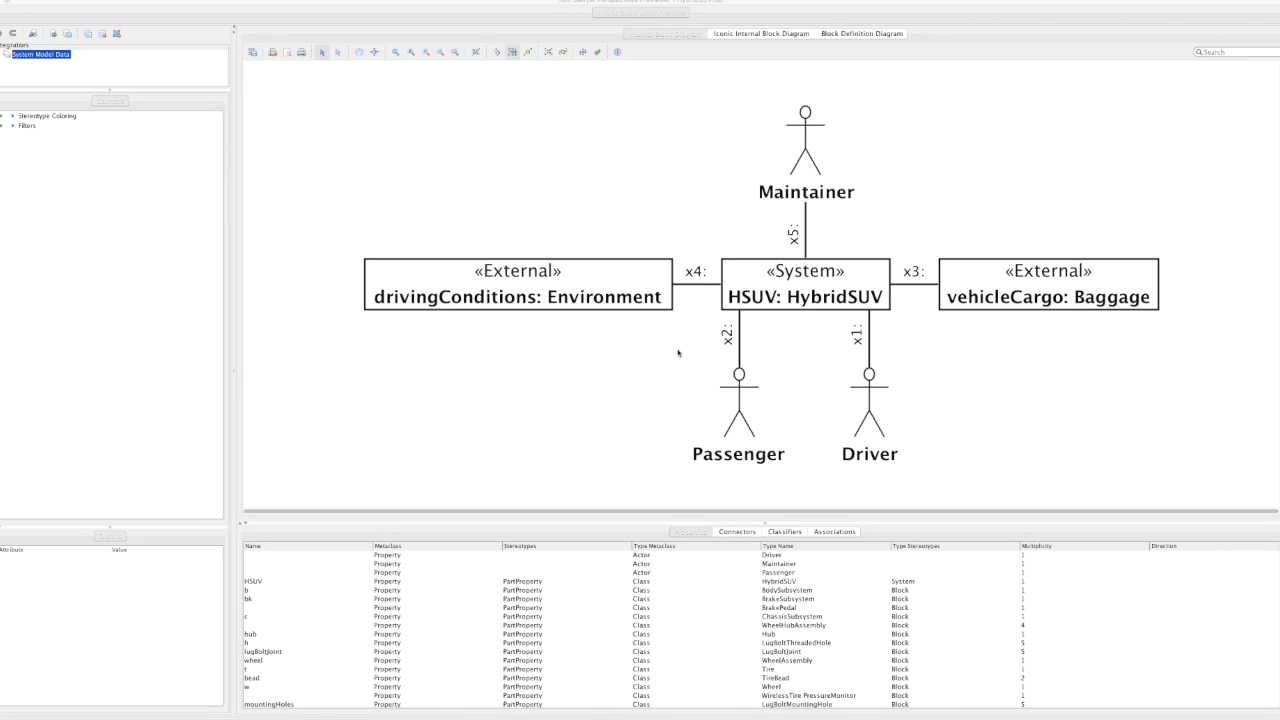
Step: Expand HSUV and its PowerSubsystem, then lay the diagram out orthogonally
right_click(812, 291)
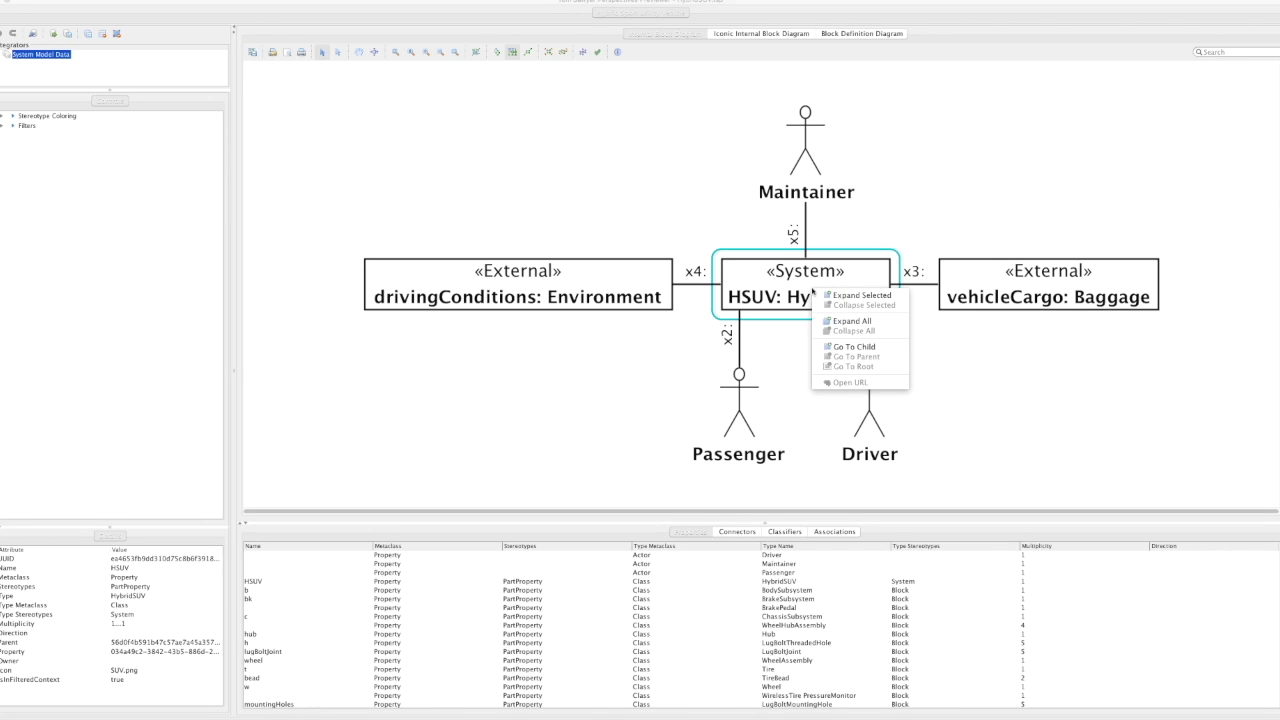
click(884, 296)
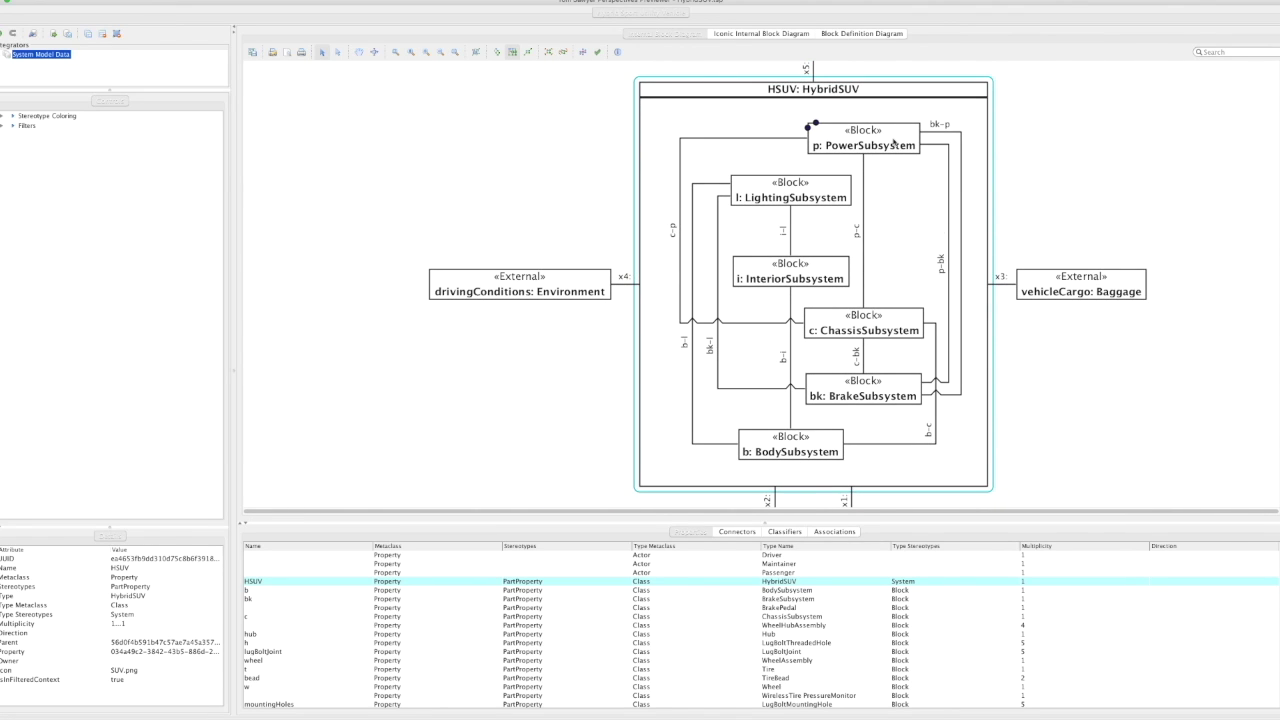
right_click(894, 150)
click(935, 148)
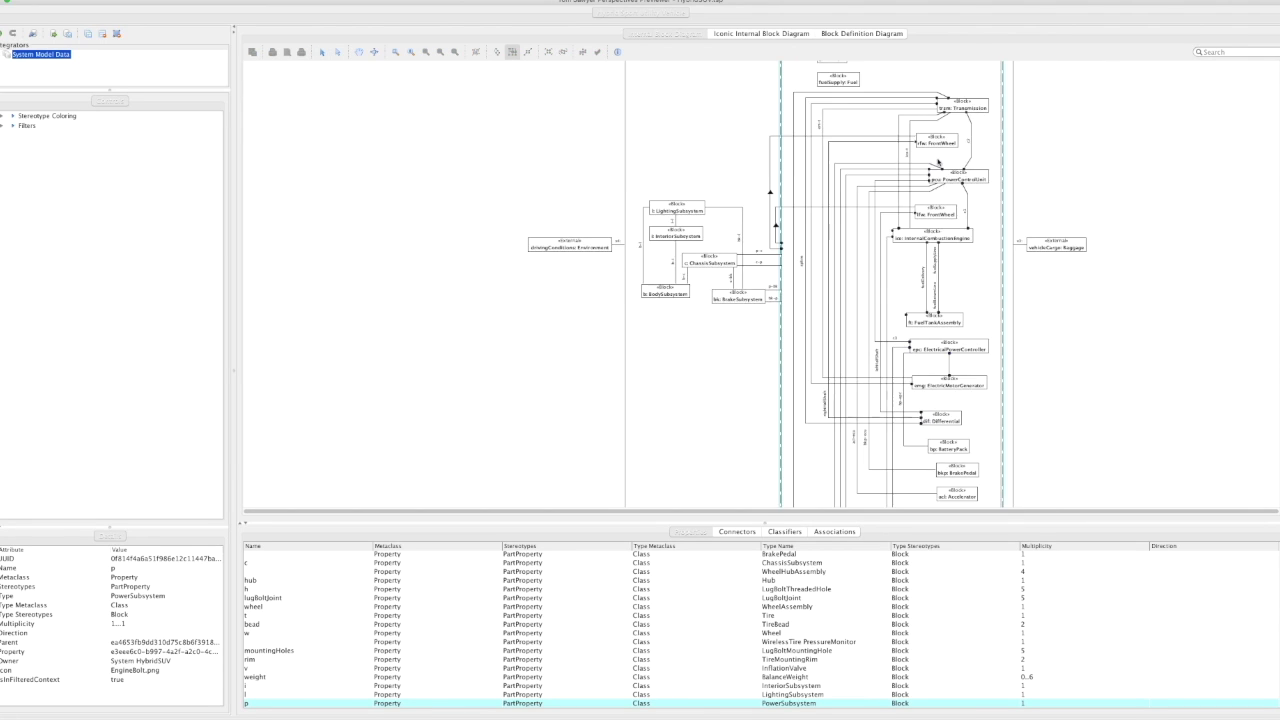
click(512, 52)
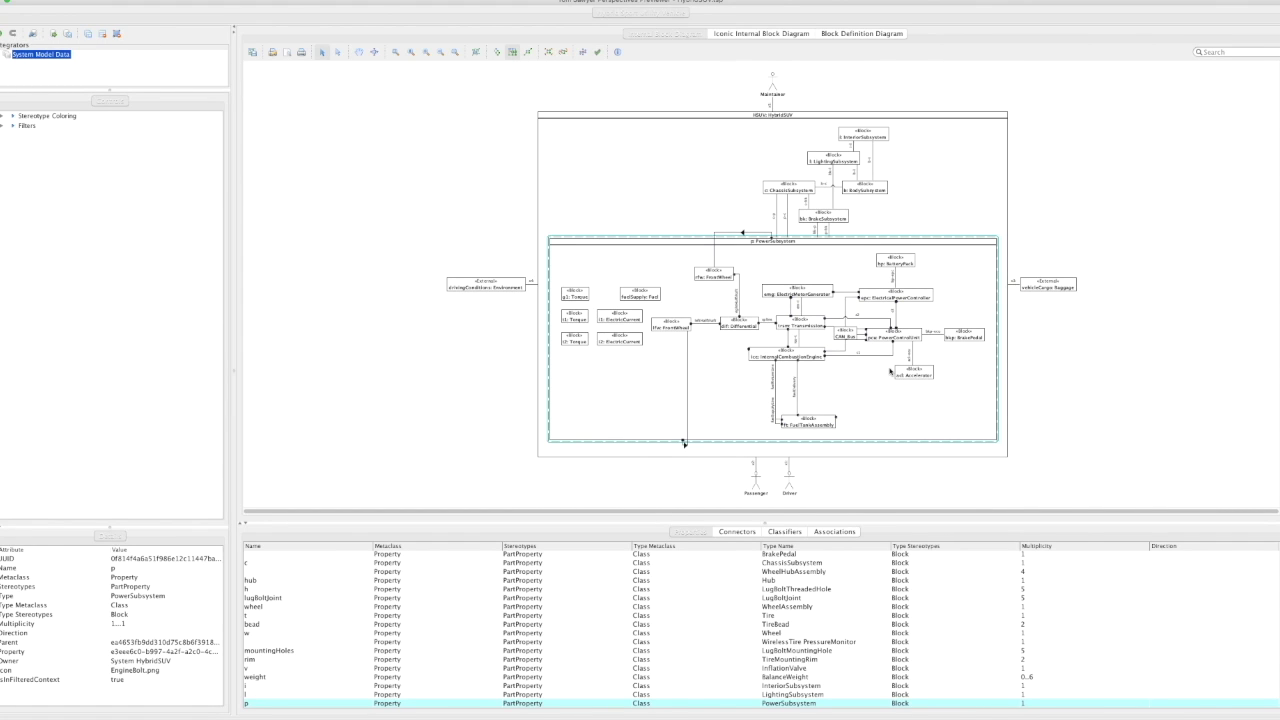
Step: Drill into PowerSubsystem's internal blocks, then go back to the root HSUV diagram
click(815, 263)
double_click(815, 263)
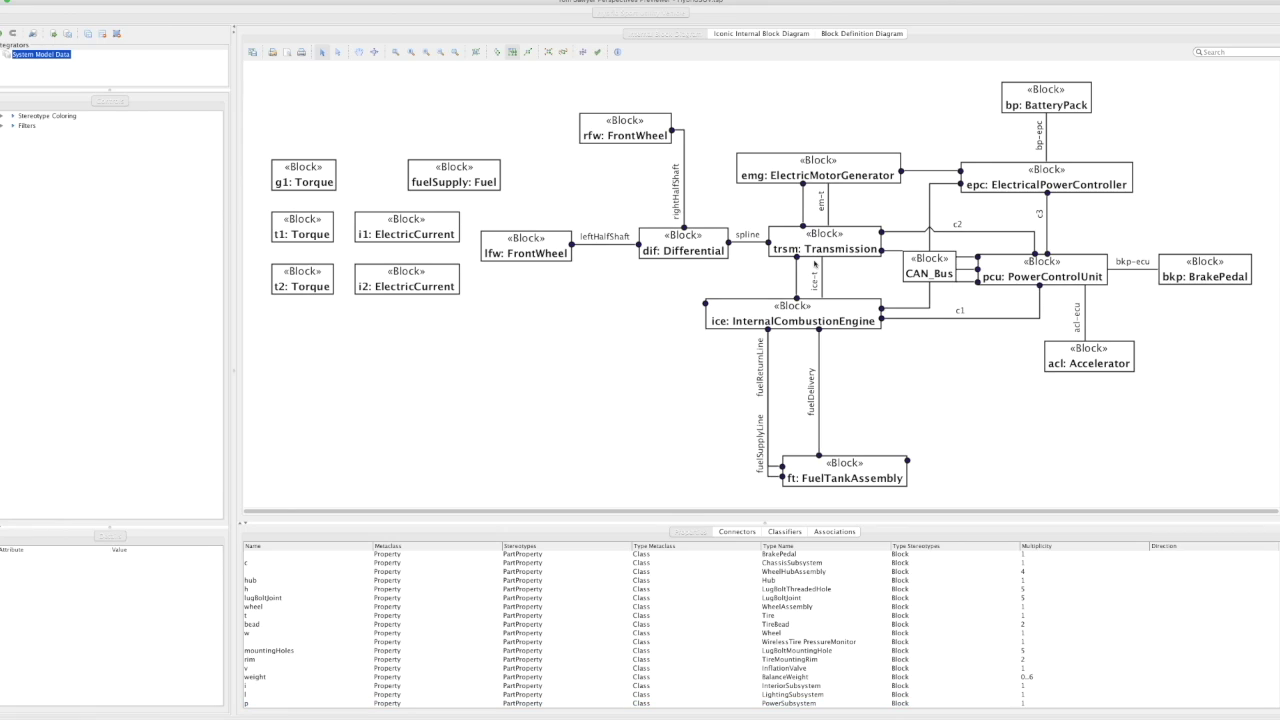
right_click(581, 334)
click(643, 410)
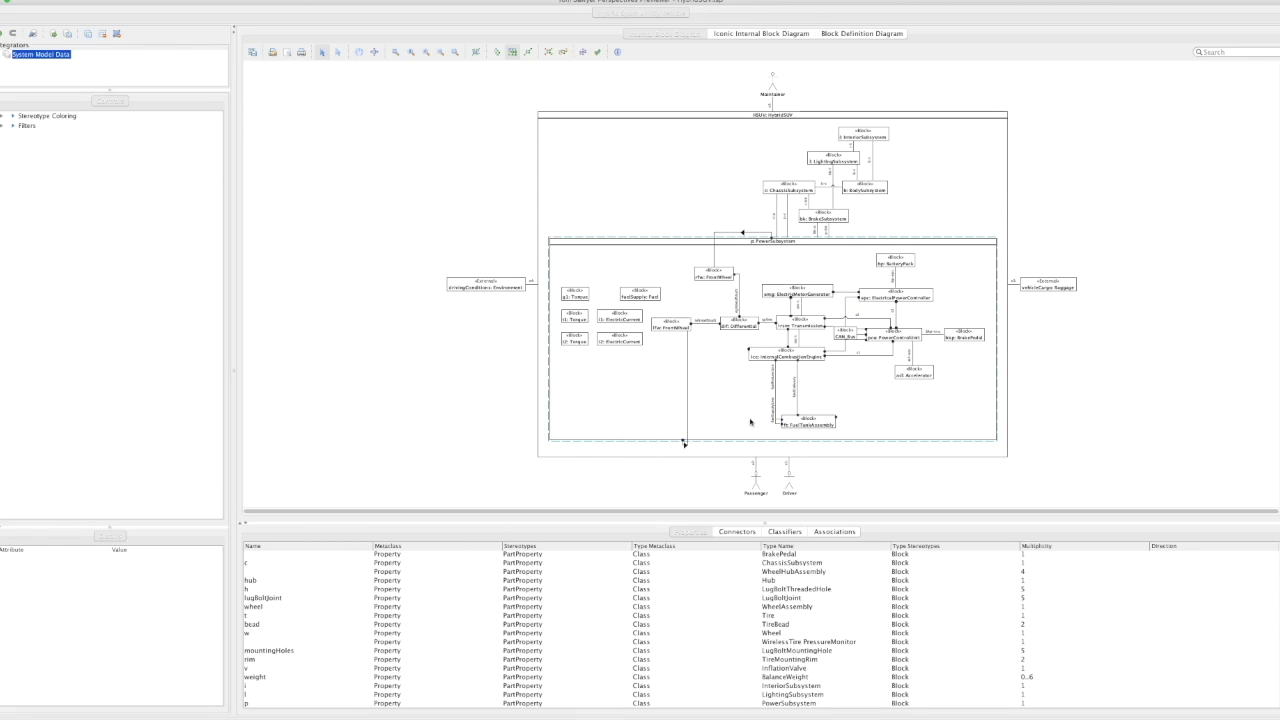
Step: Expand all nested blocks, then Collapse All back to HybridSUV and deselect
right_click(1039, 225)
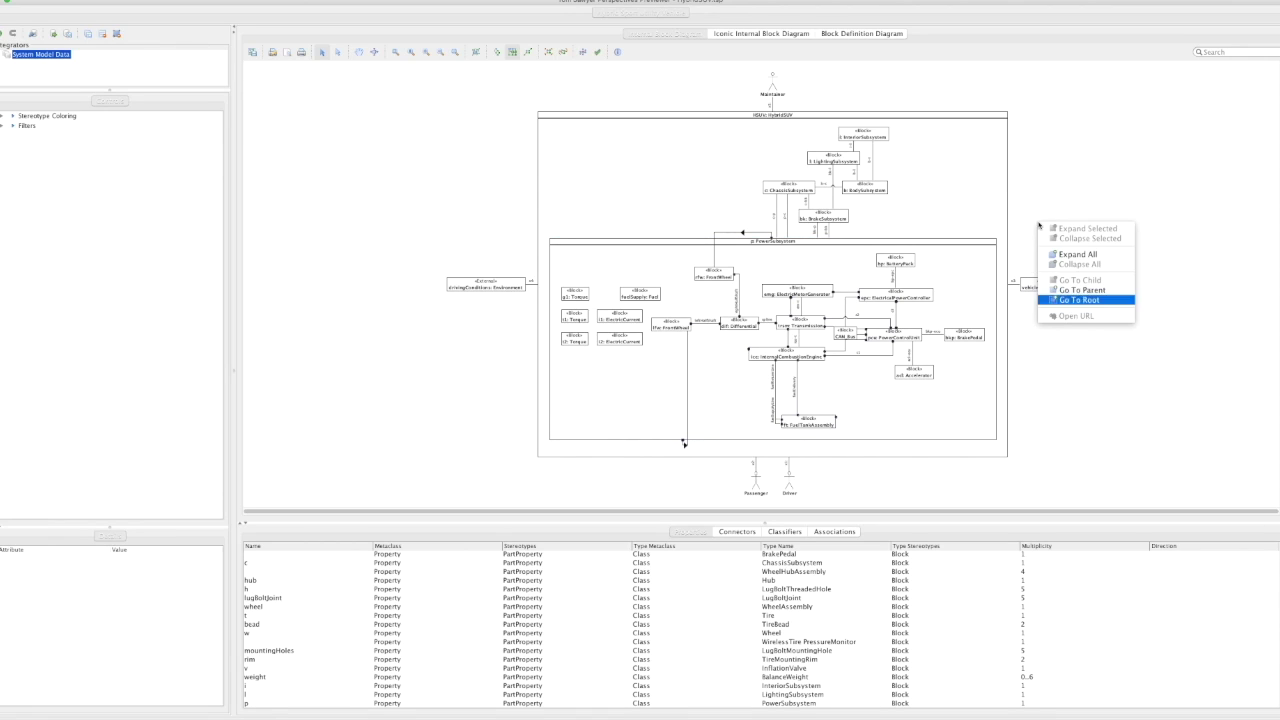
click(1080, 255)
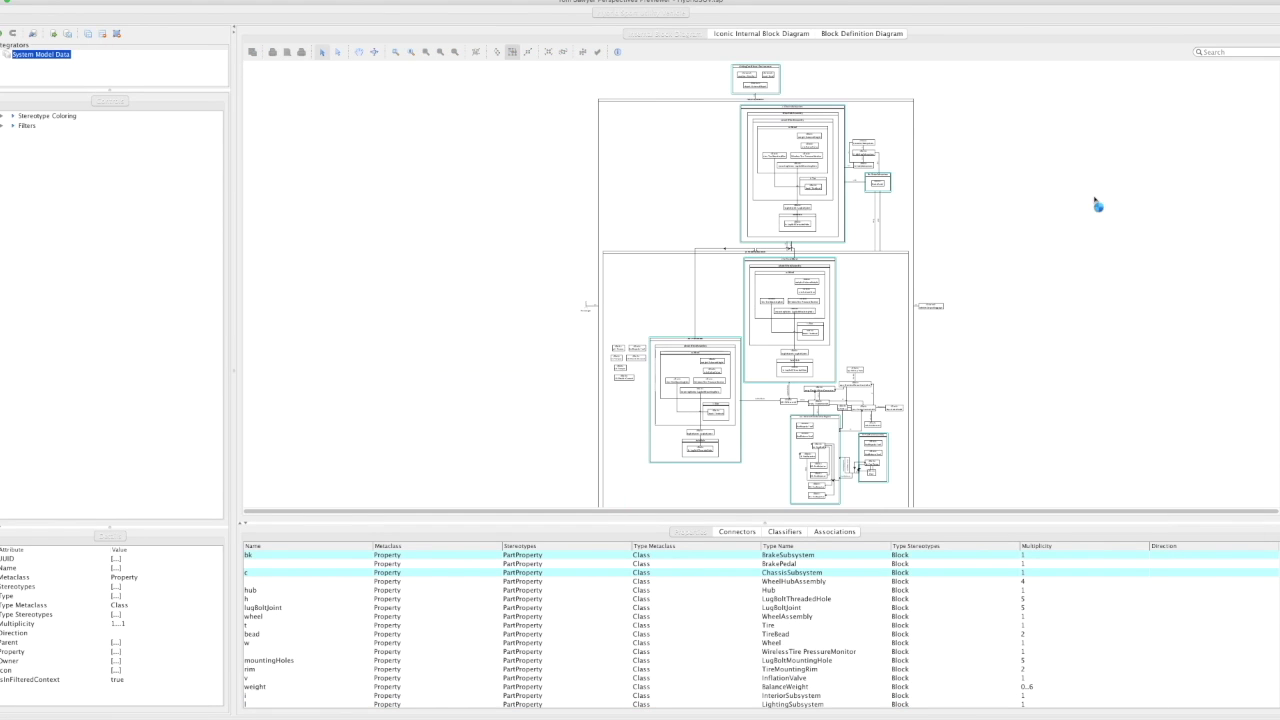
right_click(1094, 200)
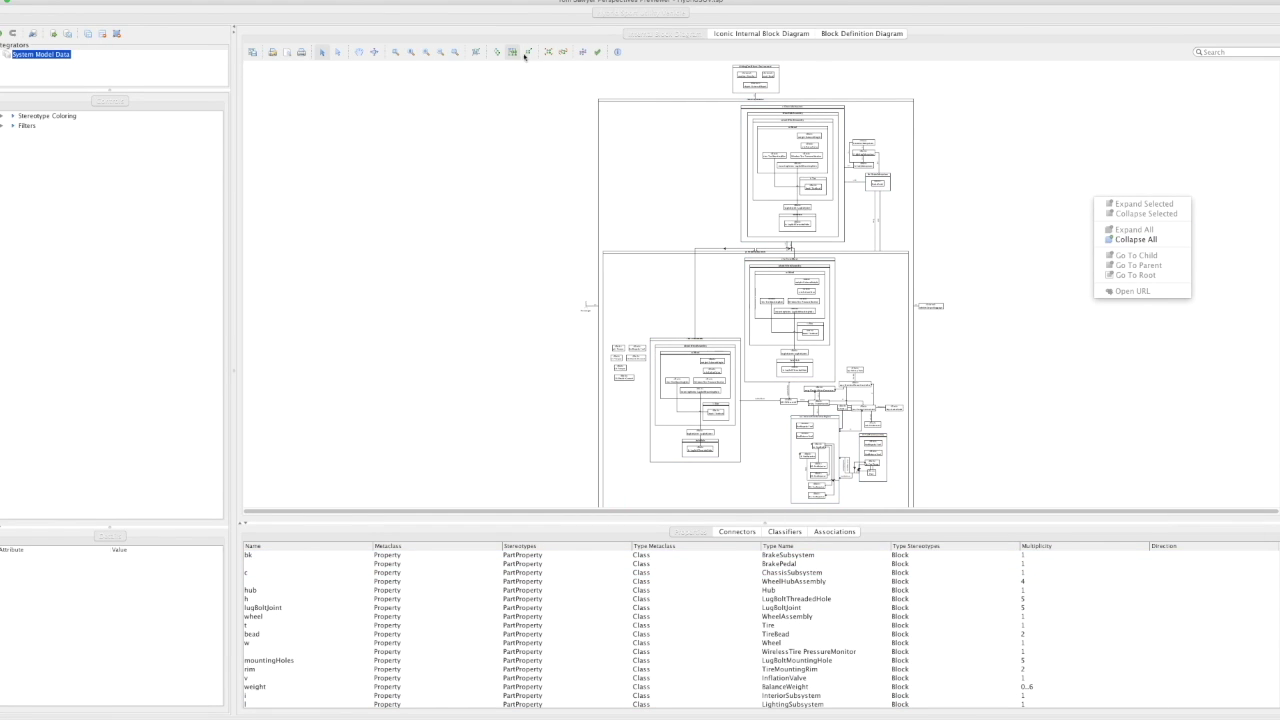
click(1139, 239)
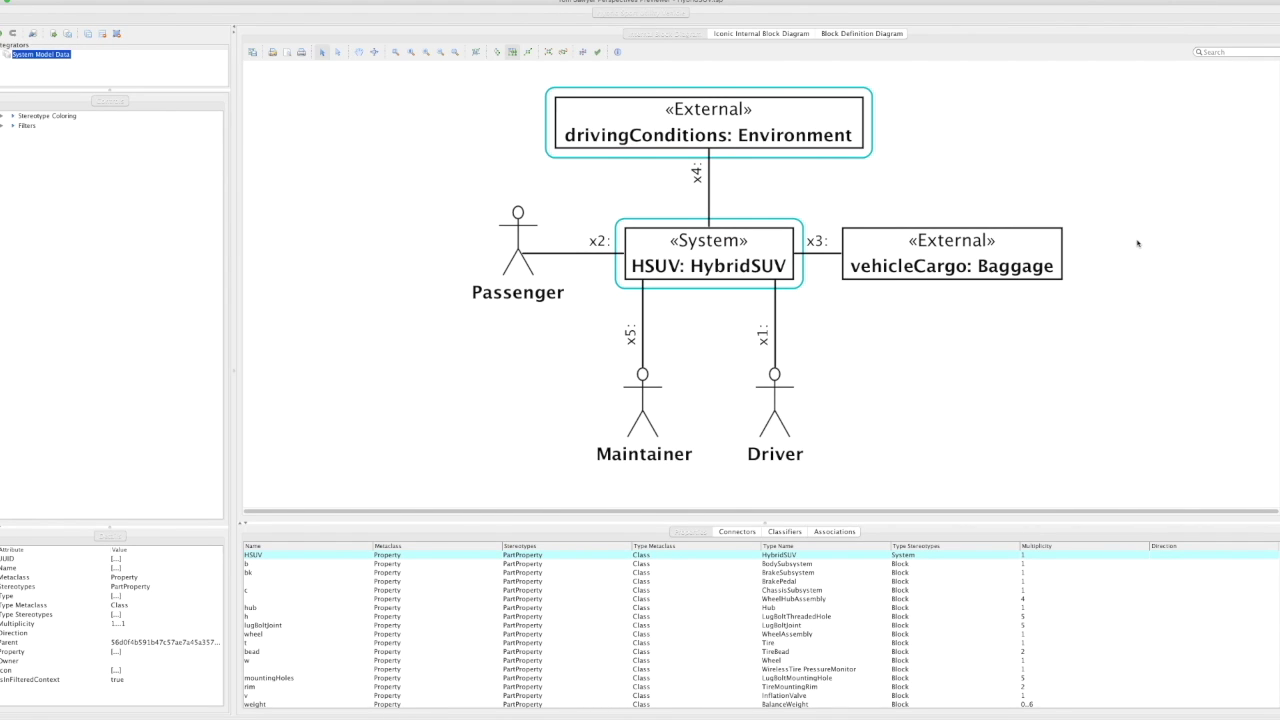
click(1038, 139)
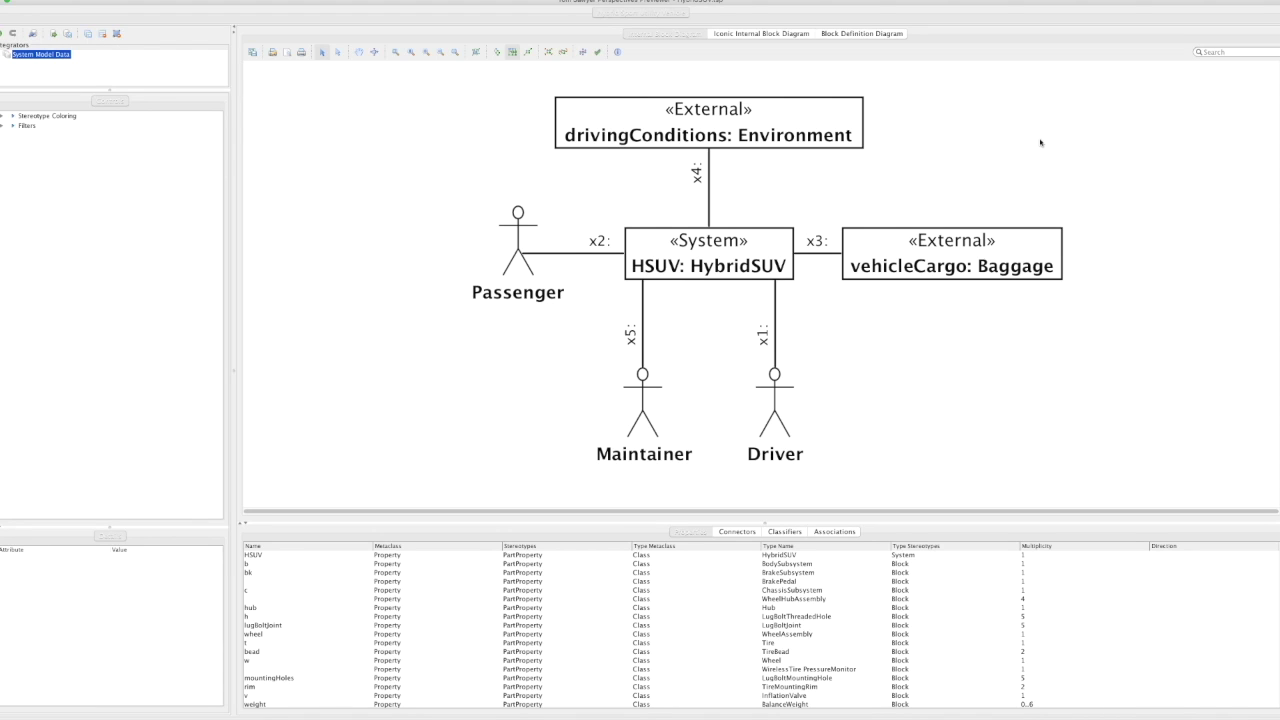
click(759, 34)
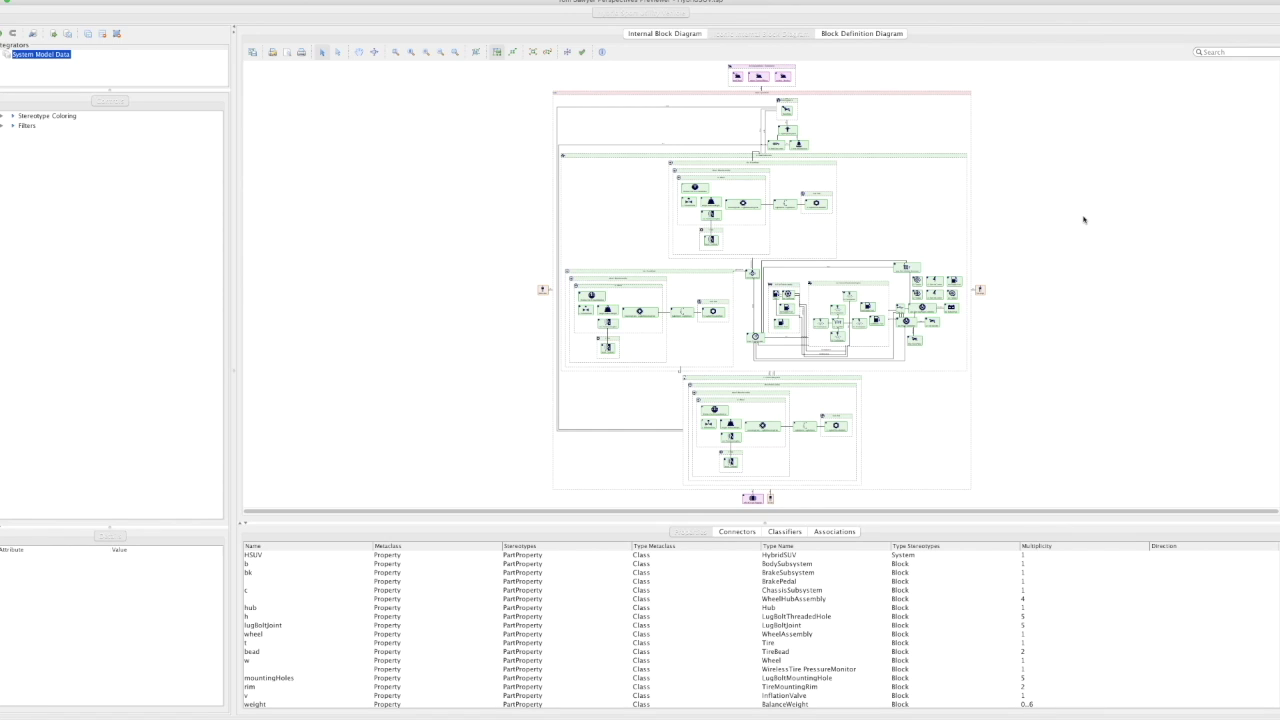
Step: Put focus in the Search box of the Iconic Internal Block Diagram
click(1230, 52)
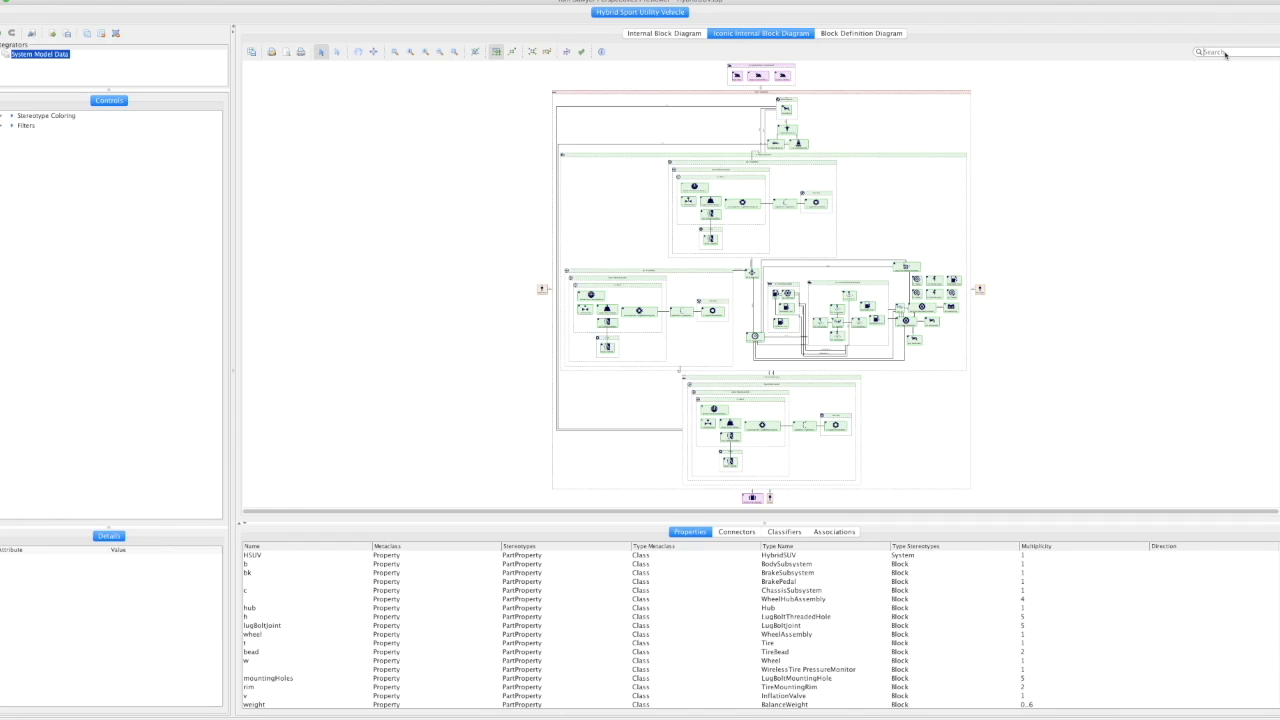
Step: Search 'whe', zoom onto the lfw : FrontWheel match, and select that block
text(wheel)
key(Down)
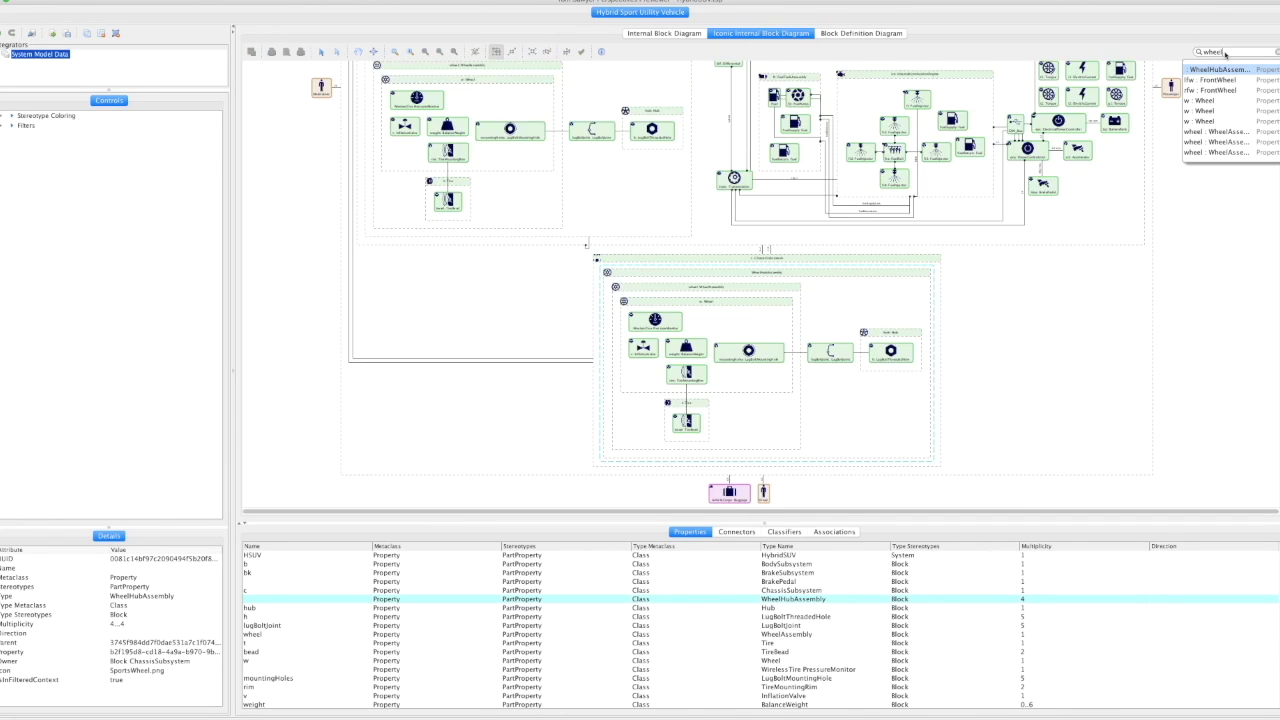
key(Down)
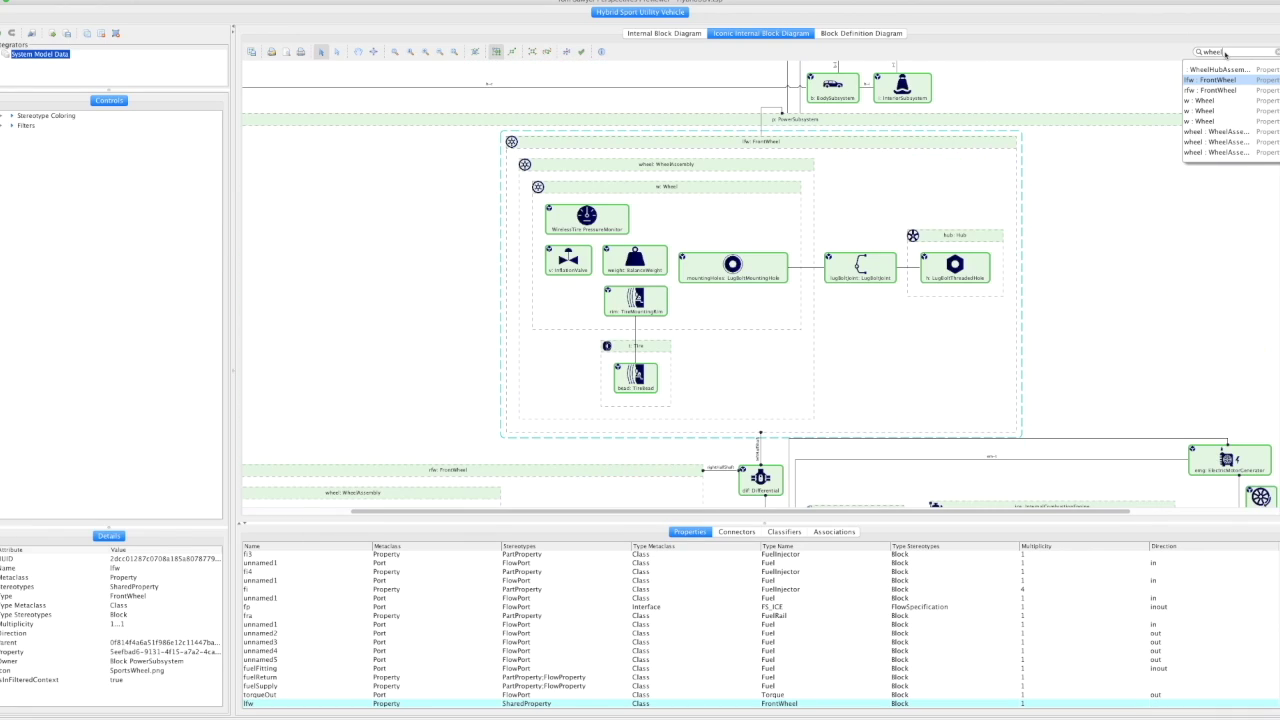
click(1090, 90)
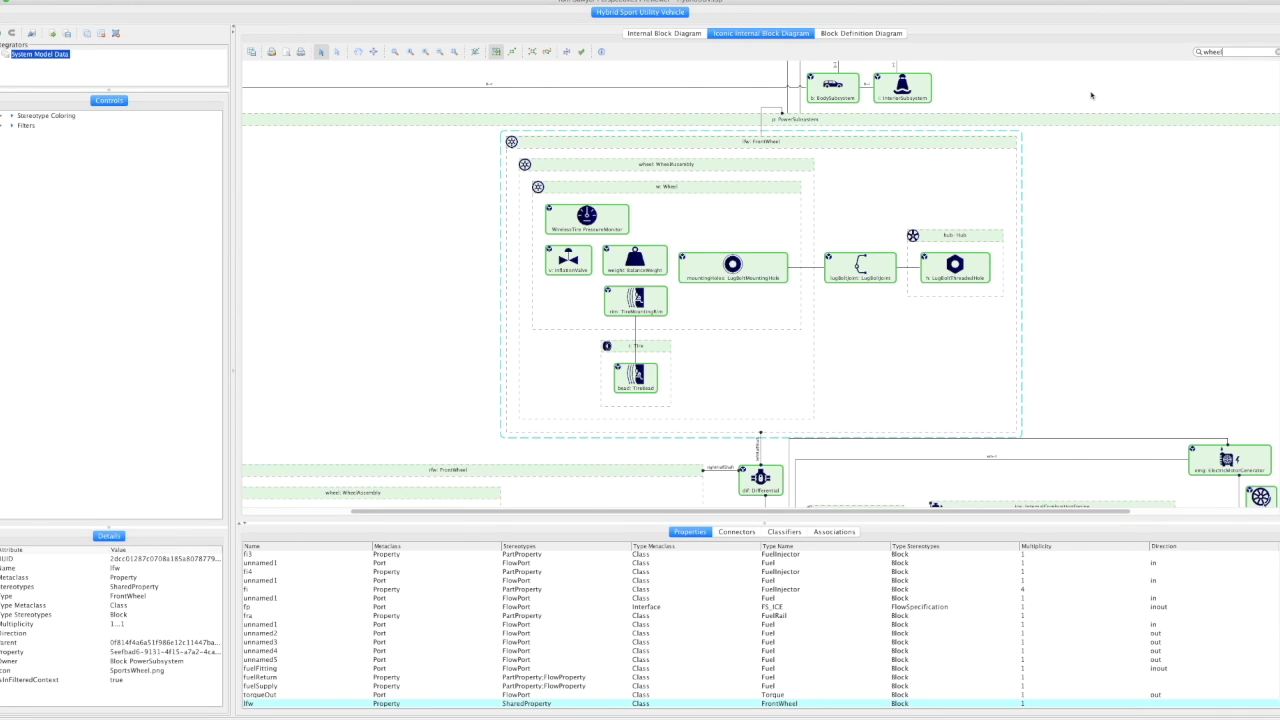
click(893, 149)
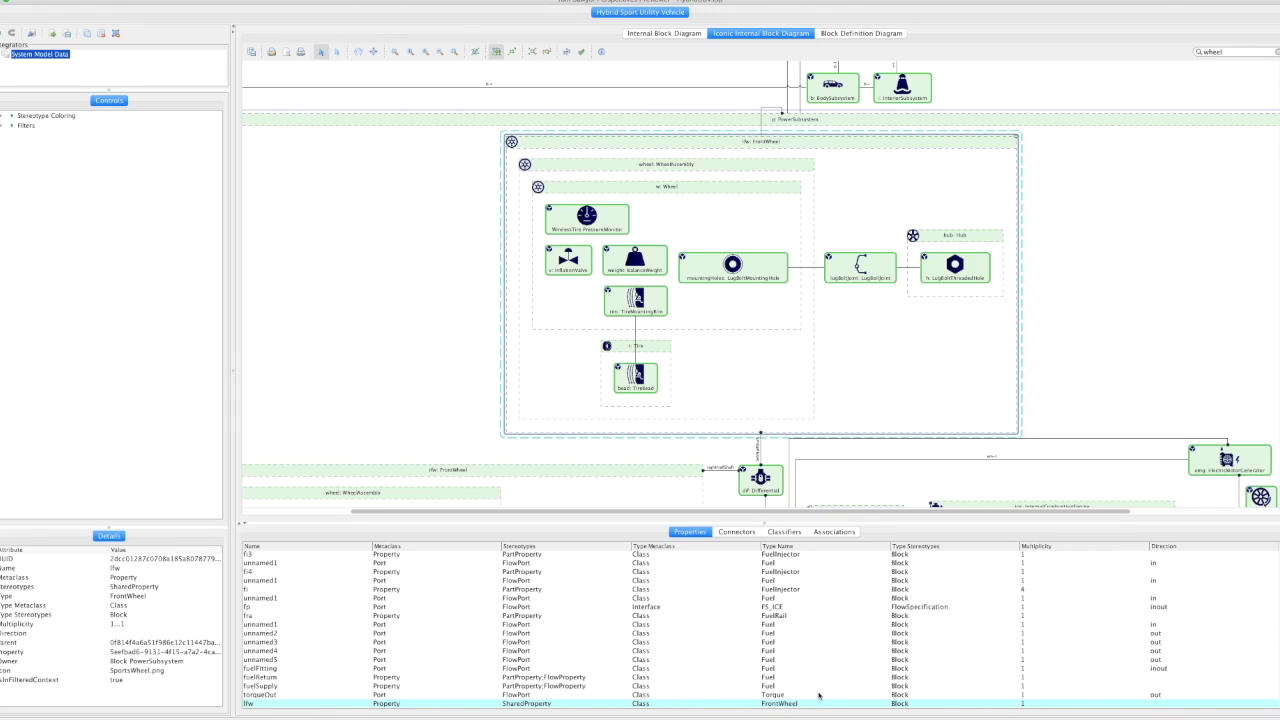
Step: Drill into lfw: FrontWheel, navigate back up, and list the Wheel part's details
double_click(936, 355)
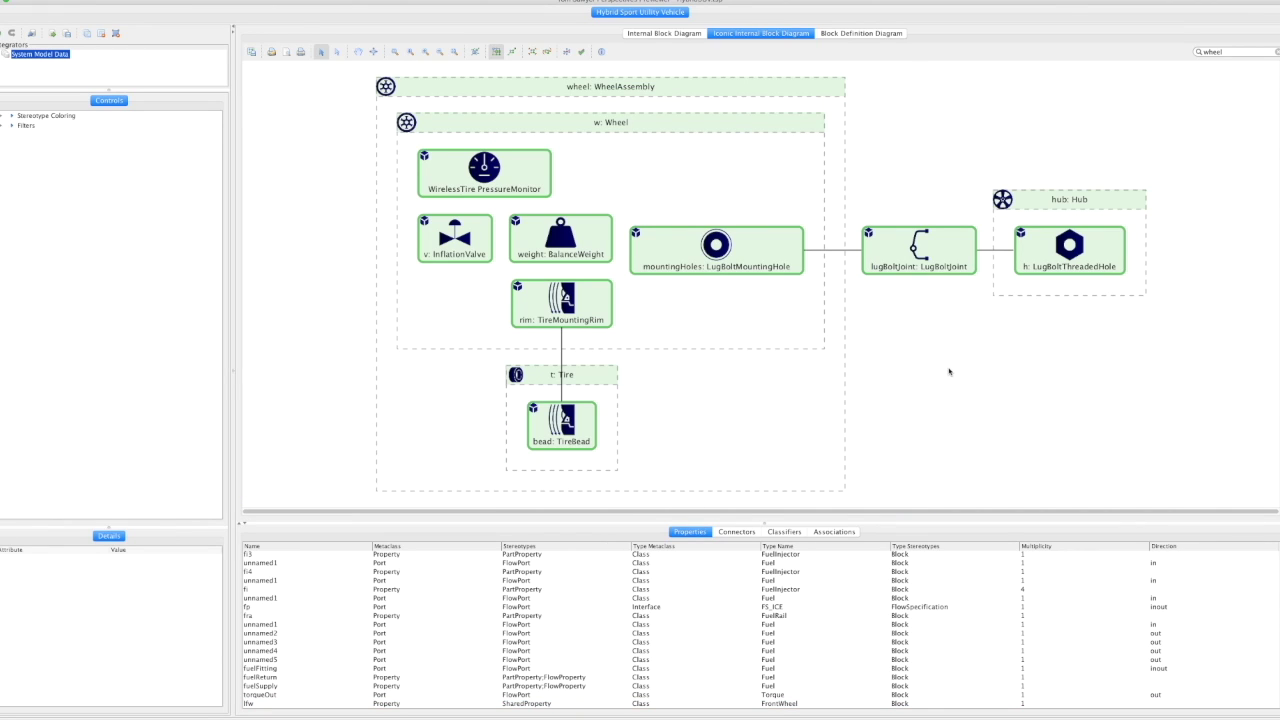
right_click(949, 372)
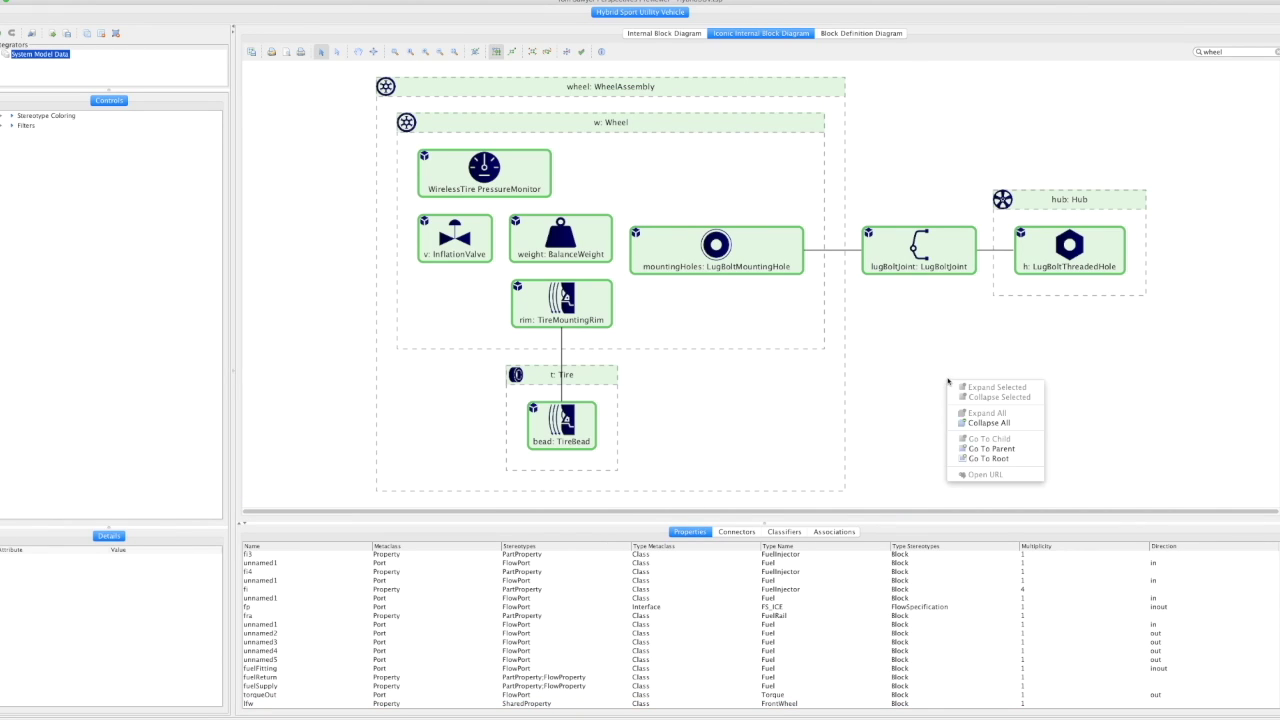
click(1015, 460)
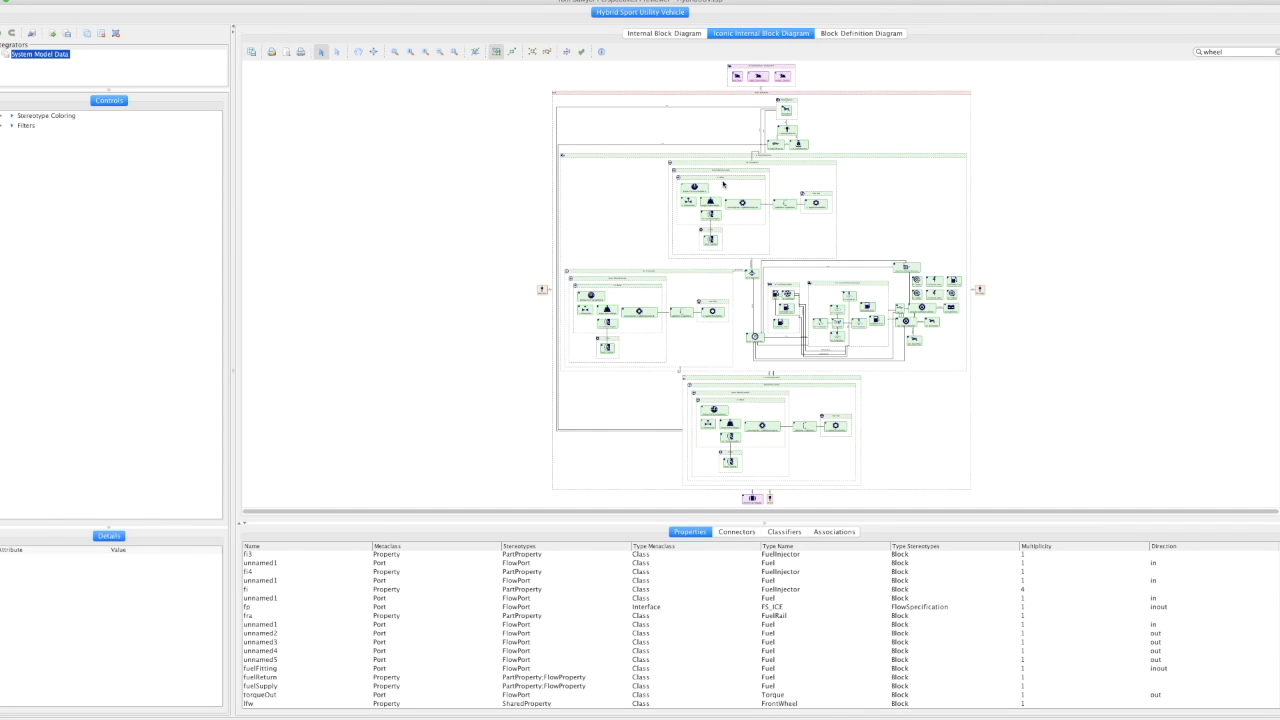
click(727, 182)
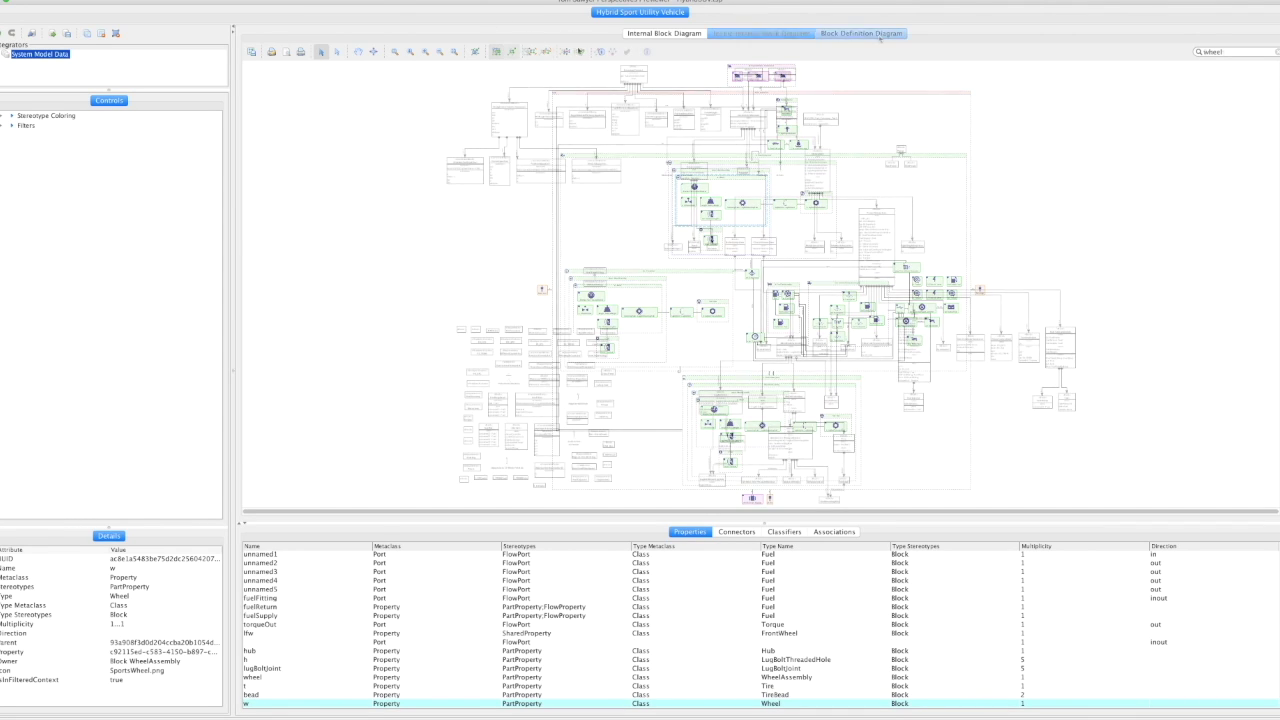
click(475, 56)
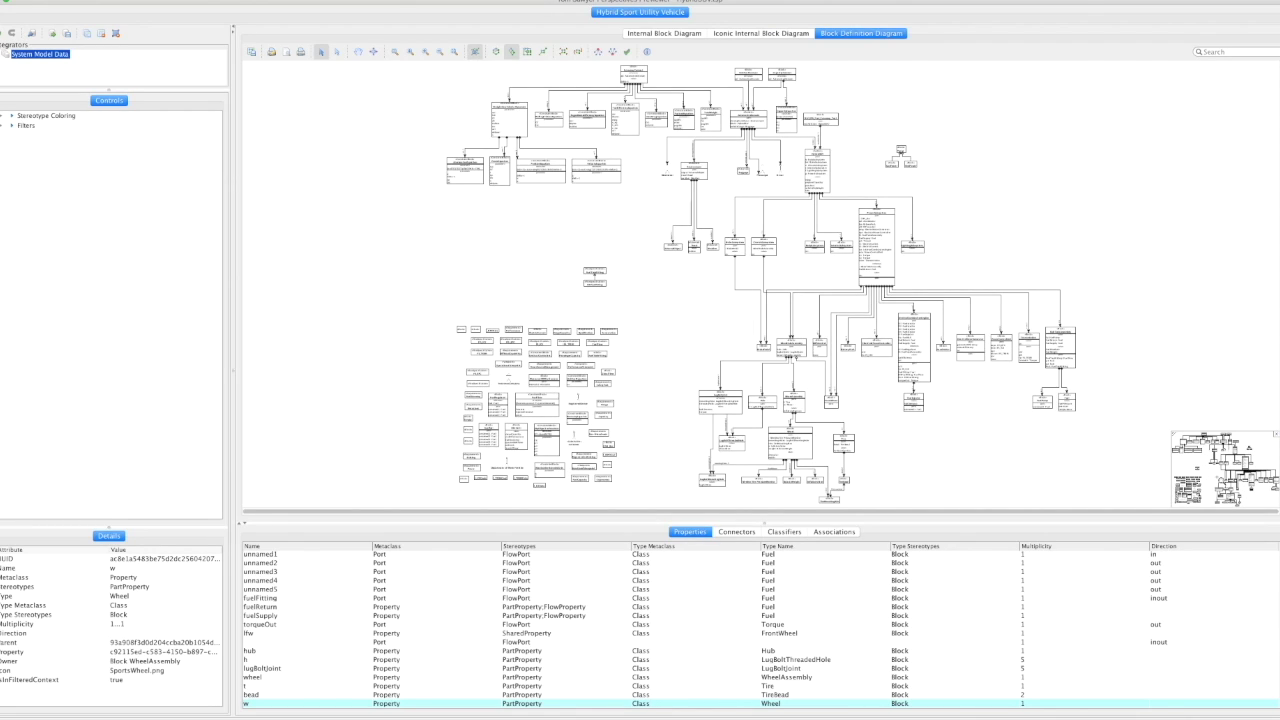
Step: Pan the overview to the BrakePedal and WheelHubAssembly row, briefly view the Internal Block Diagram, and return
drag(1248, 480, 1216, 468)
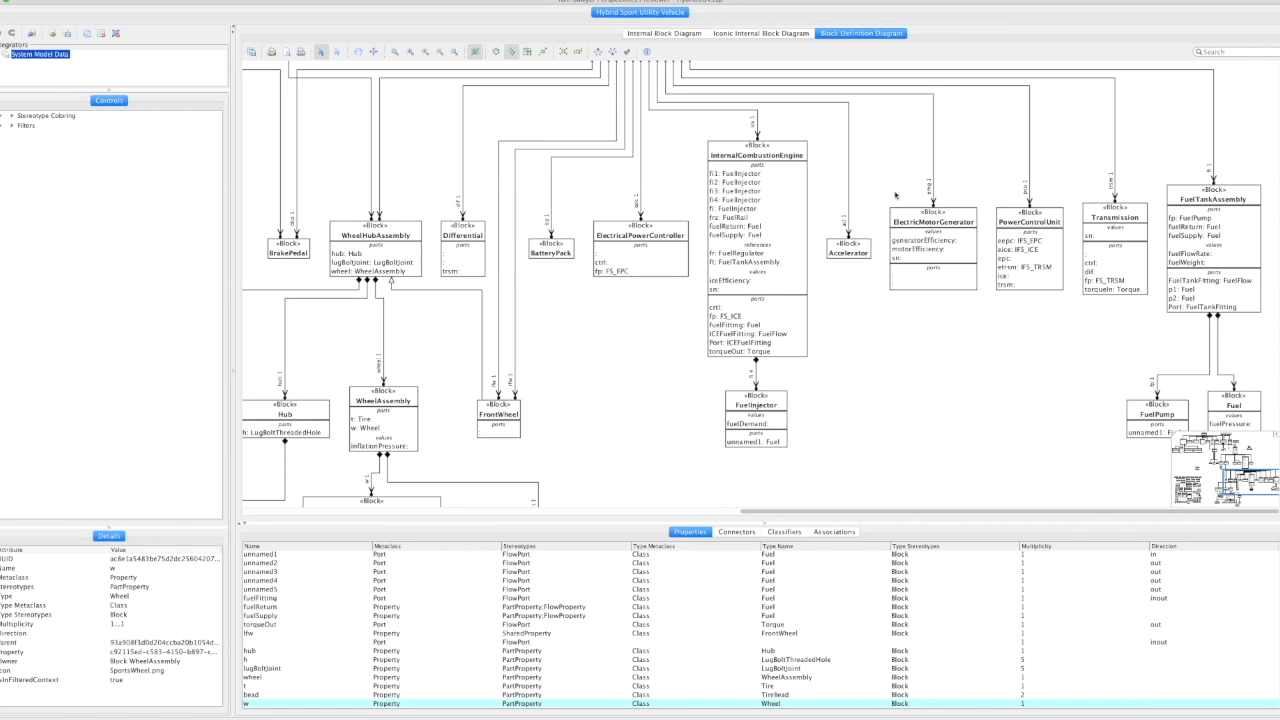
click(663, 36)
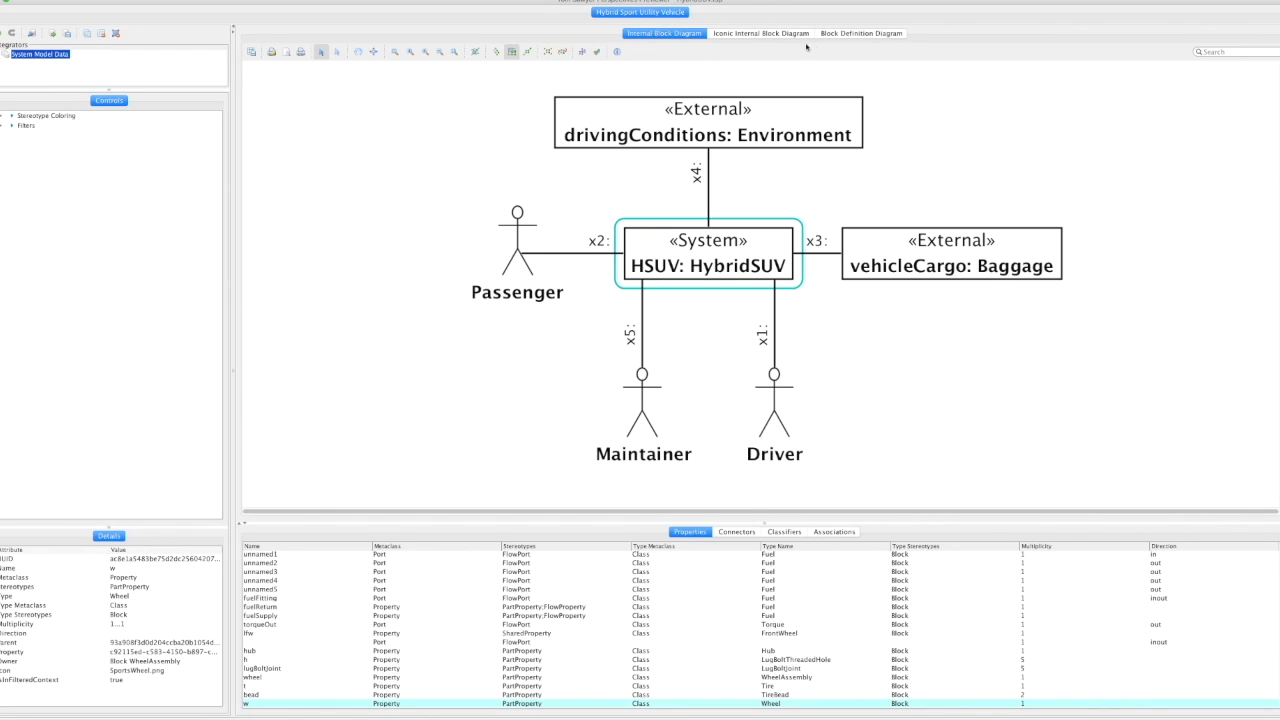
click(848, 36)
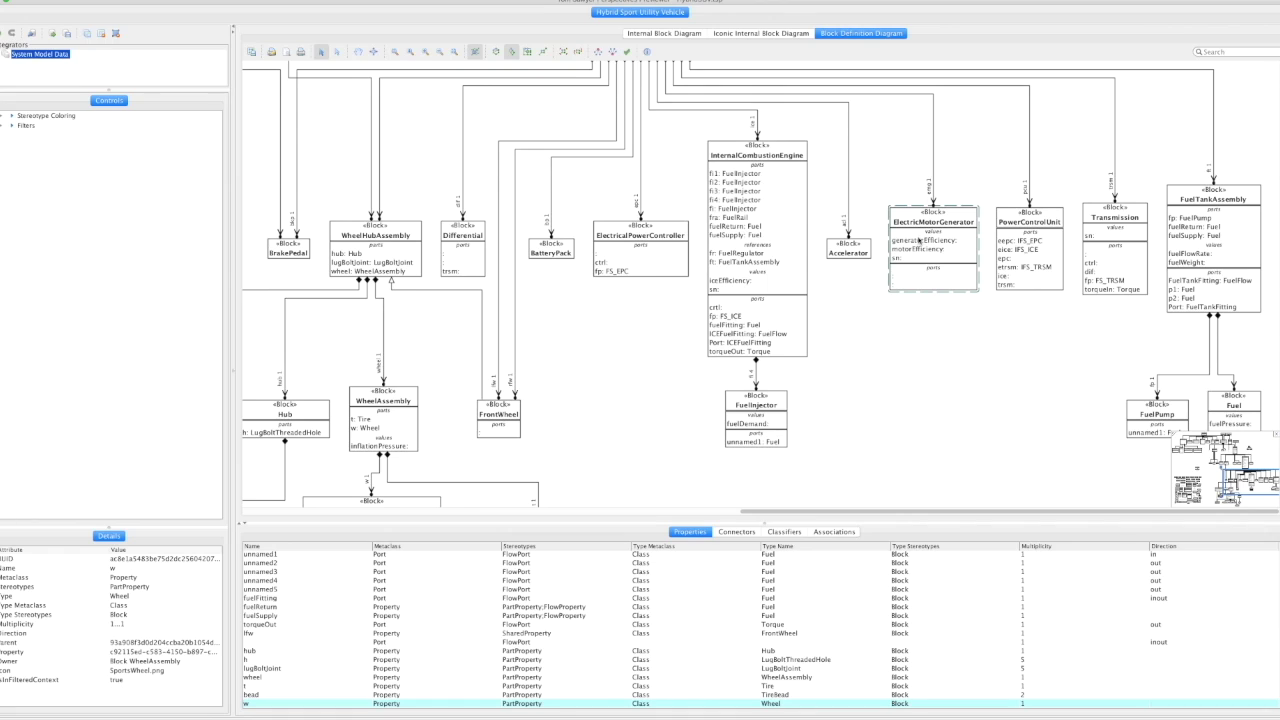
scroll(662, 200, down, 5)
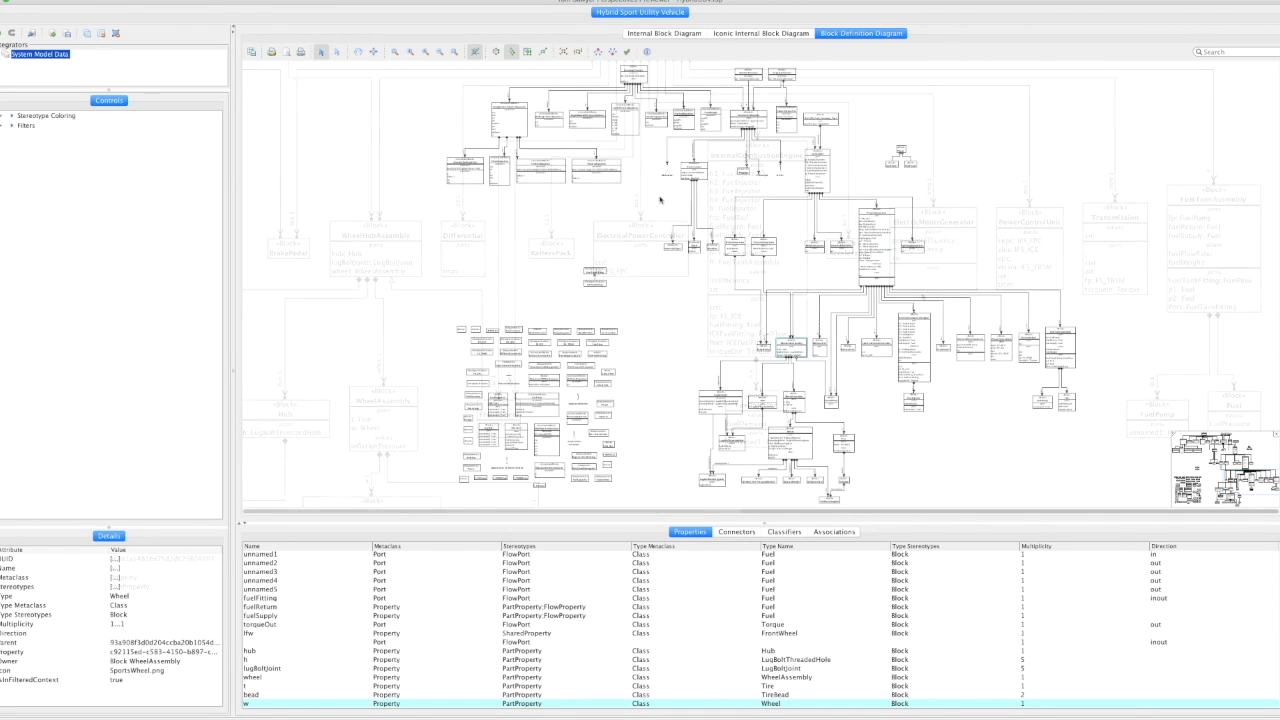
Step: Reduce the diagram to the blocks above WheelHubAssembly and apply Hierarchical Layout
click(599, 54)
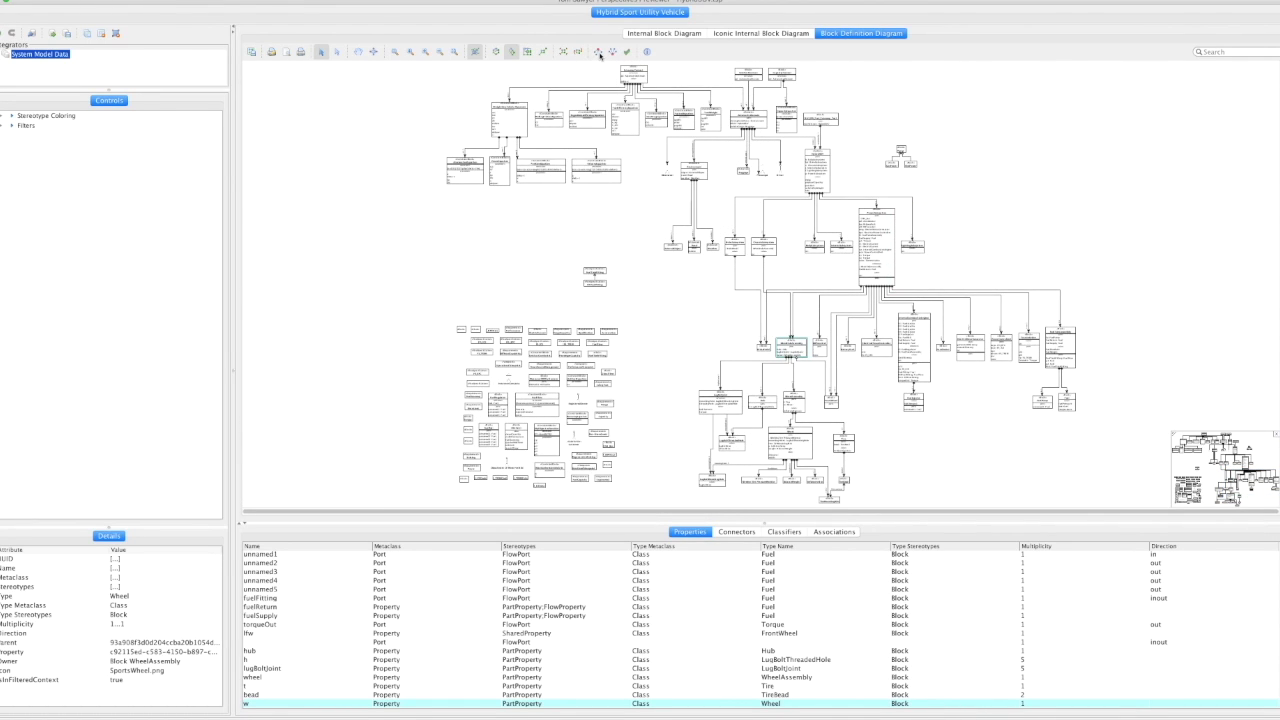
click(455, 53)
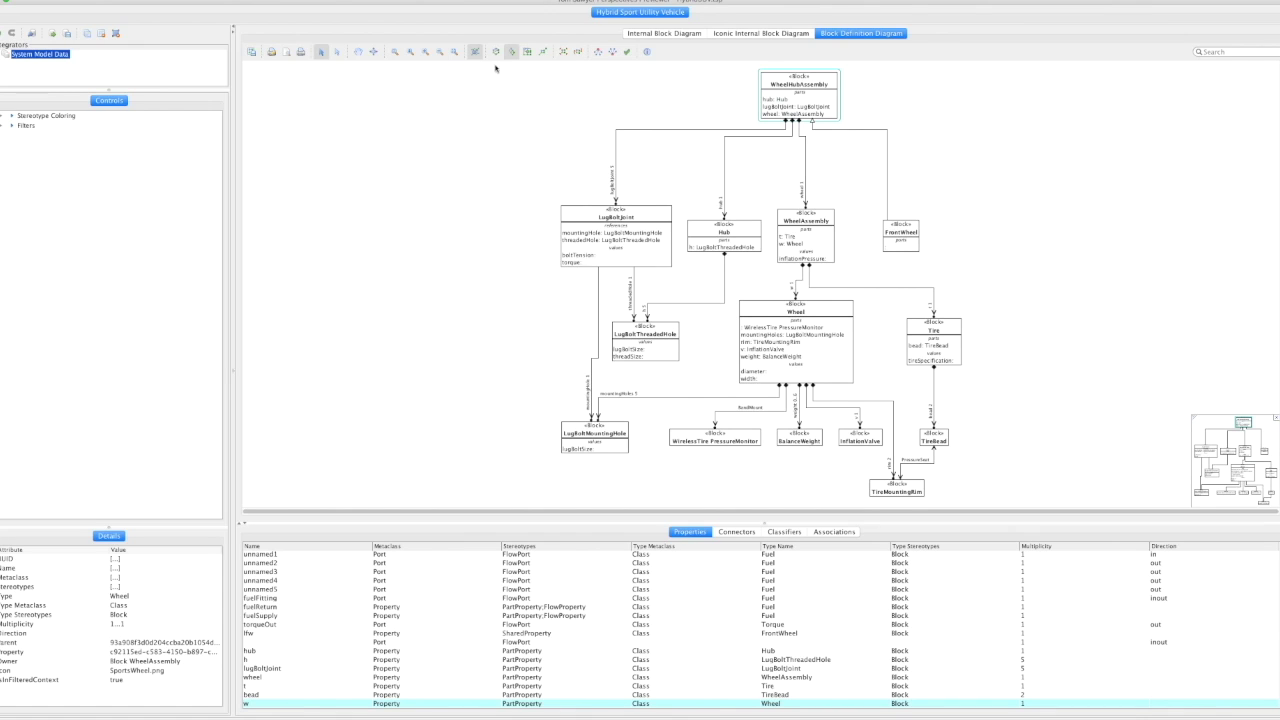
click(613, 52)
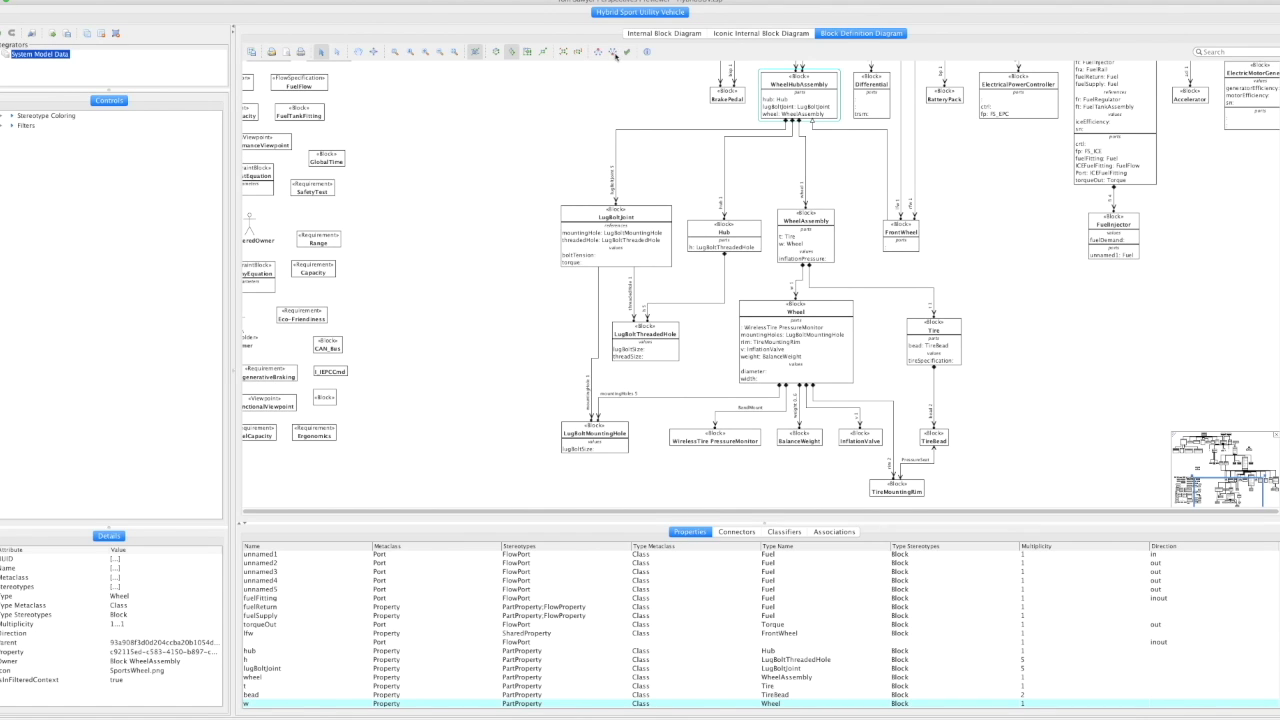
click(454, 53)
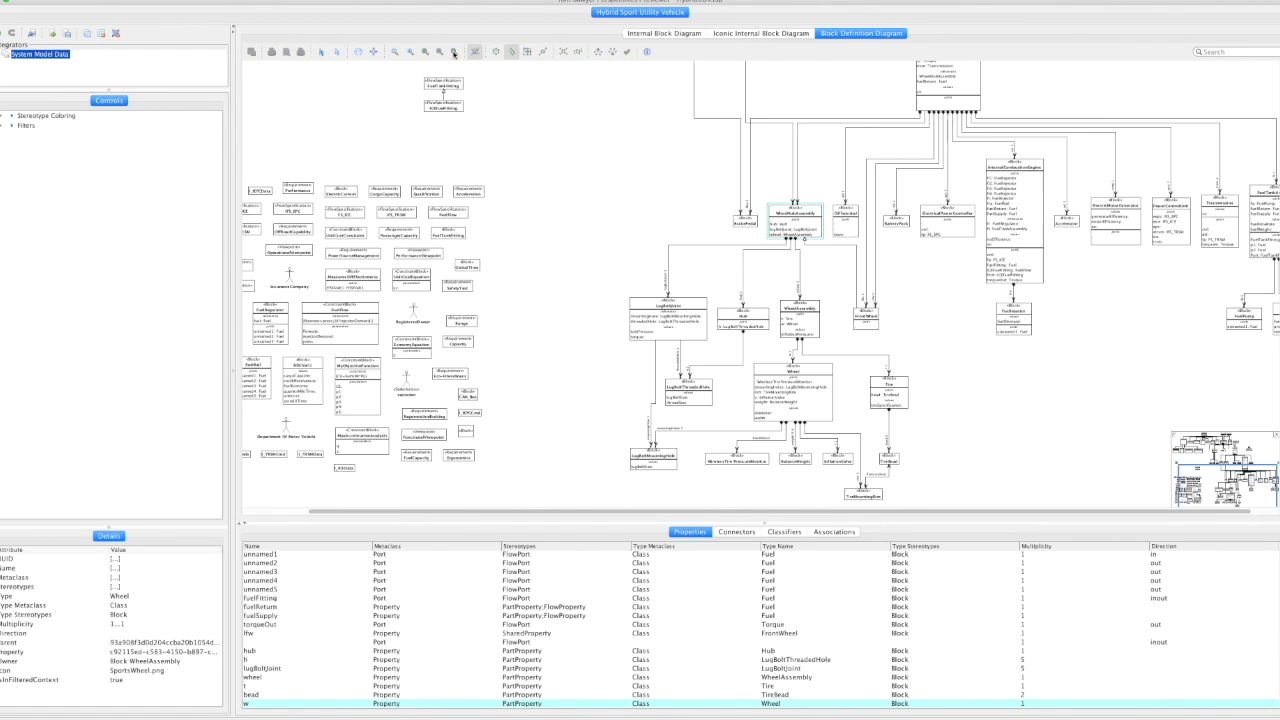
click(613, 52)
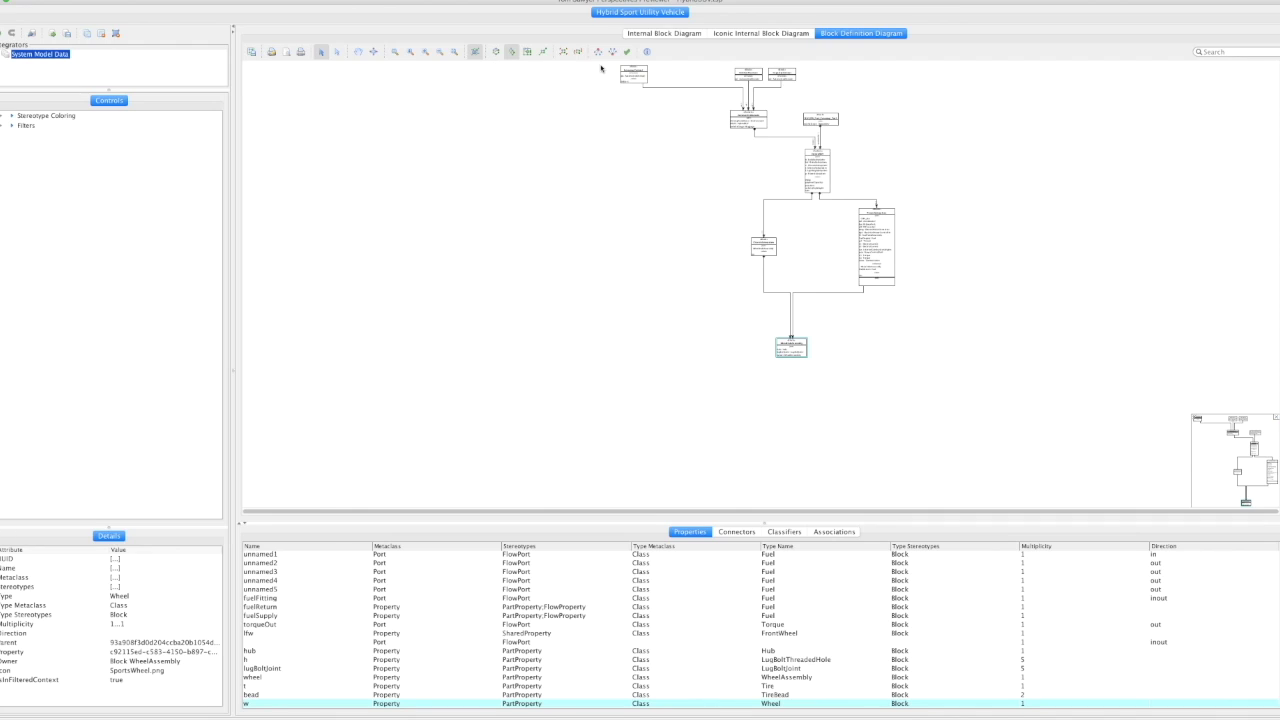
click(516, 56)
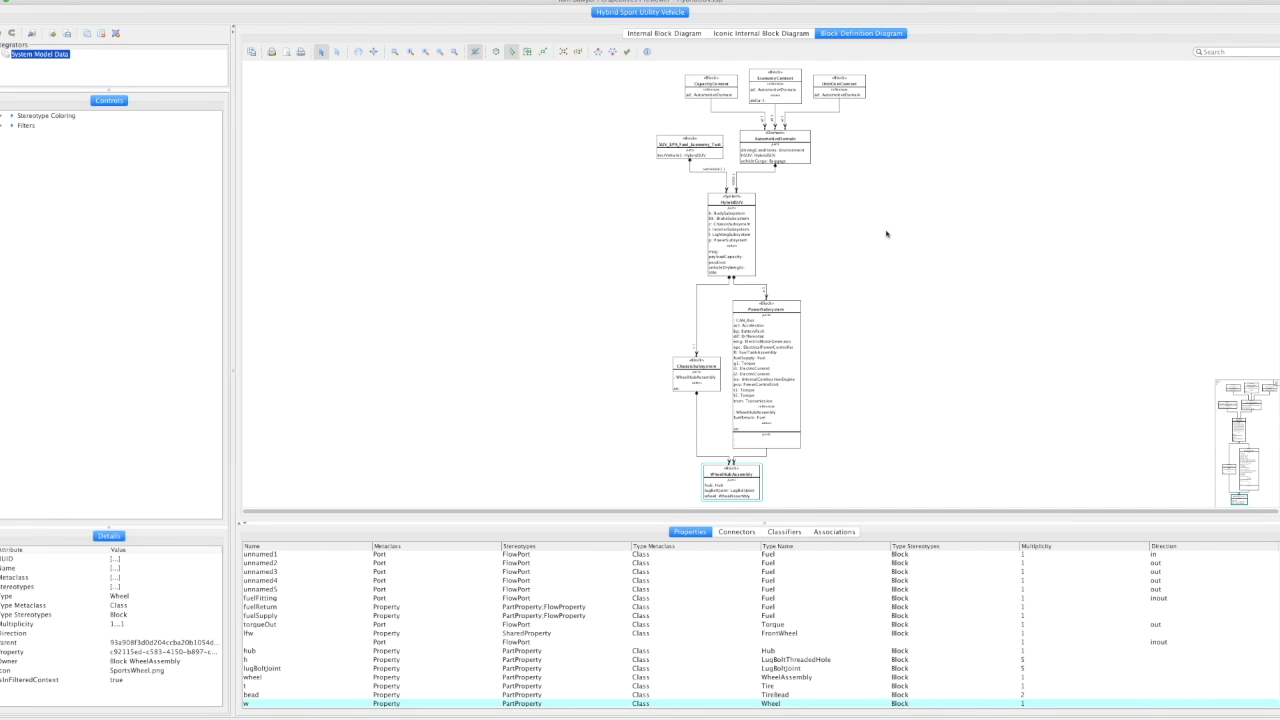
Step: Hide the context blocks above AutomotiveDomain and re-lay out the reduced diagram
click(779, 155)
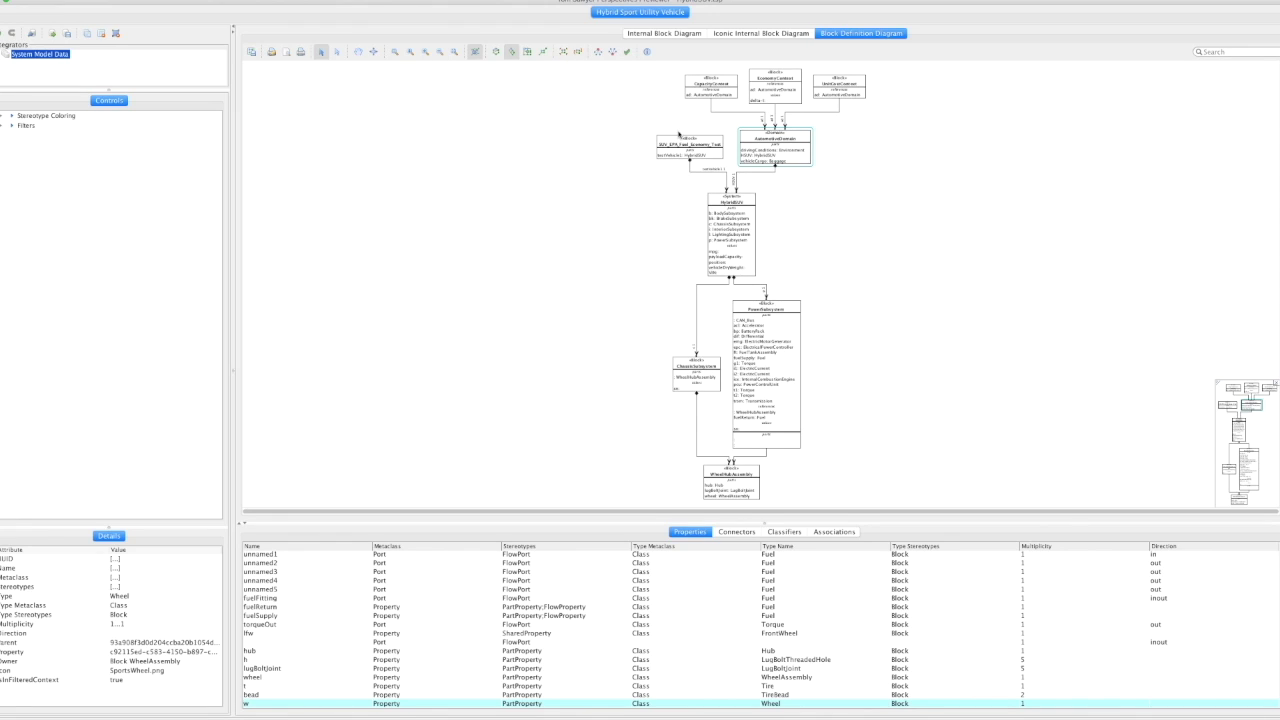
click(597, 51)
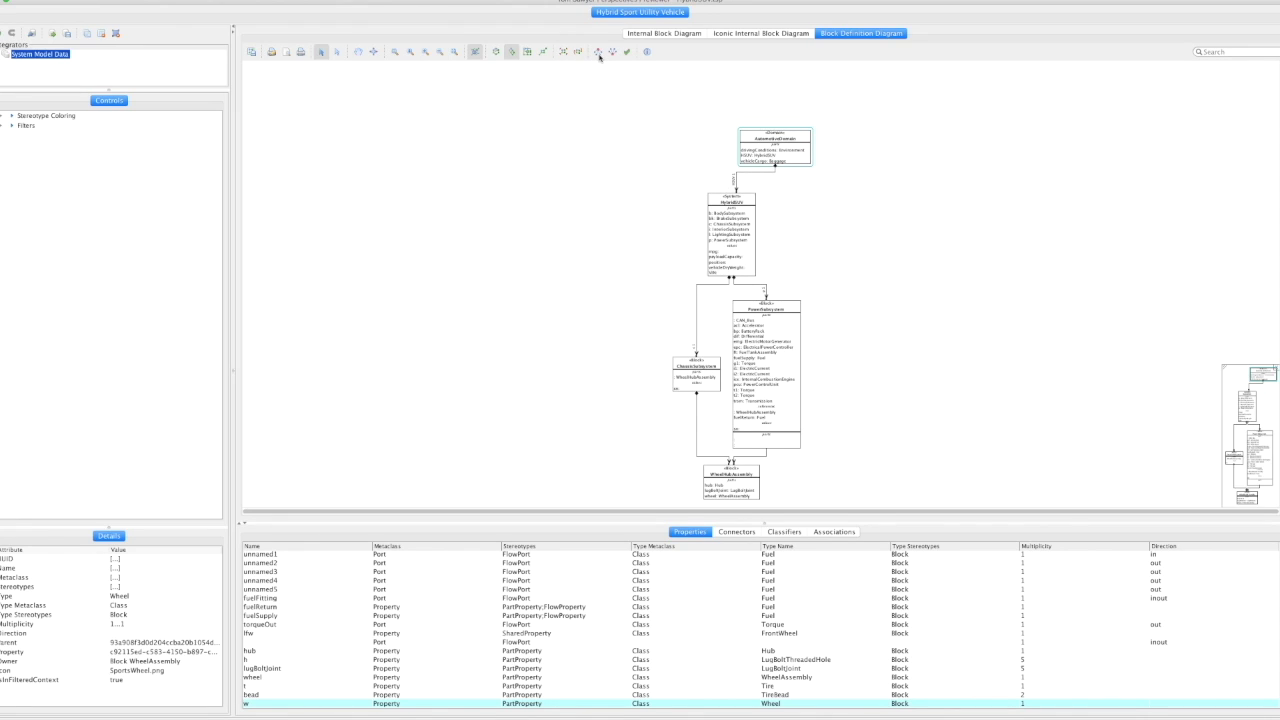
click(516, 55)
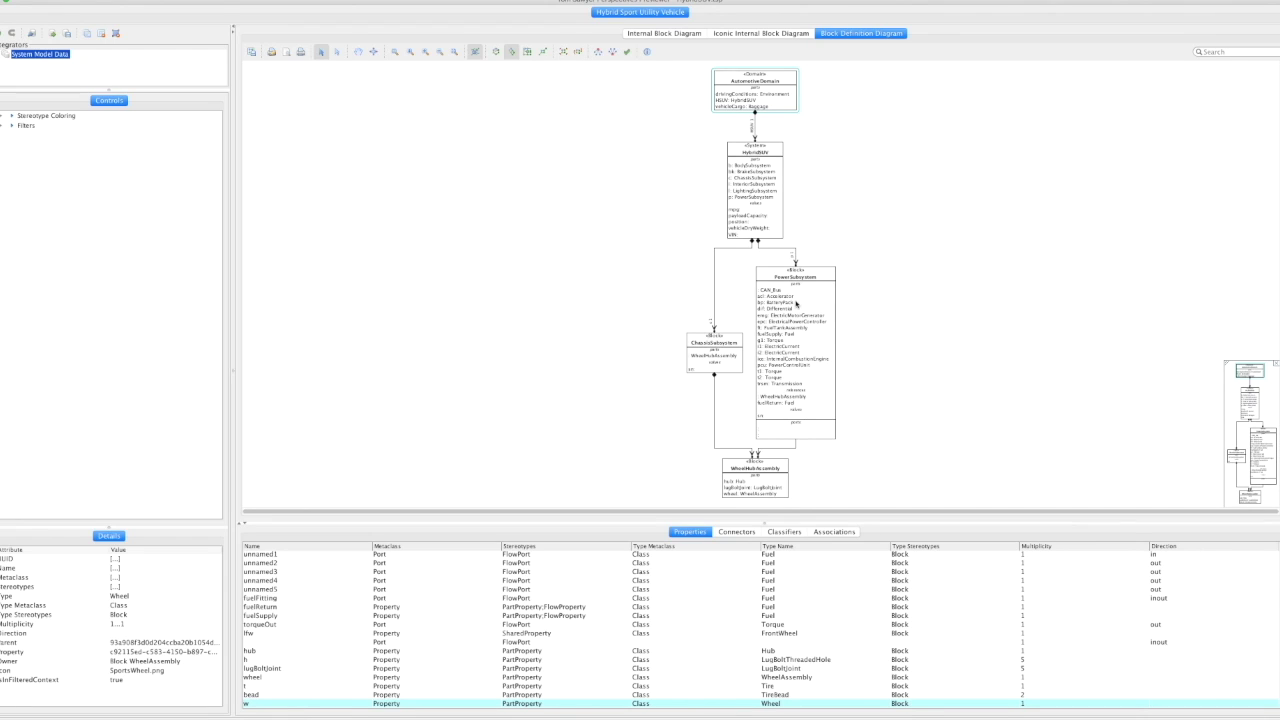
Step: Uncheck Show Parts under Filters > Block Definition Diagram Filters > Show Property Types
click(11, 125)
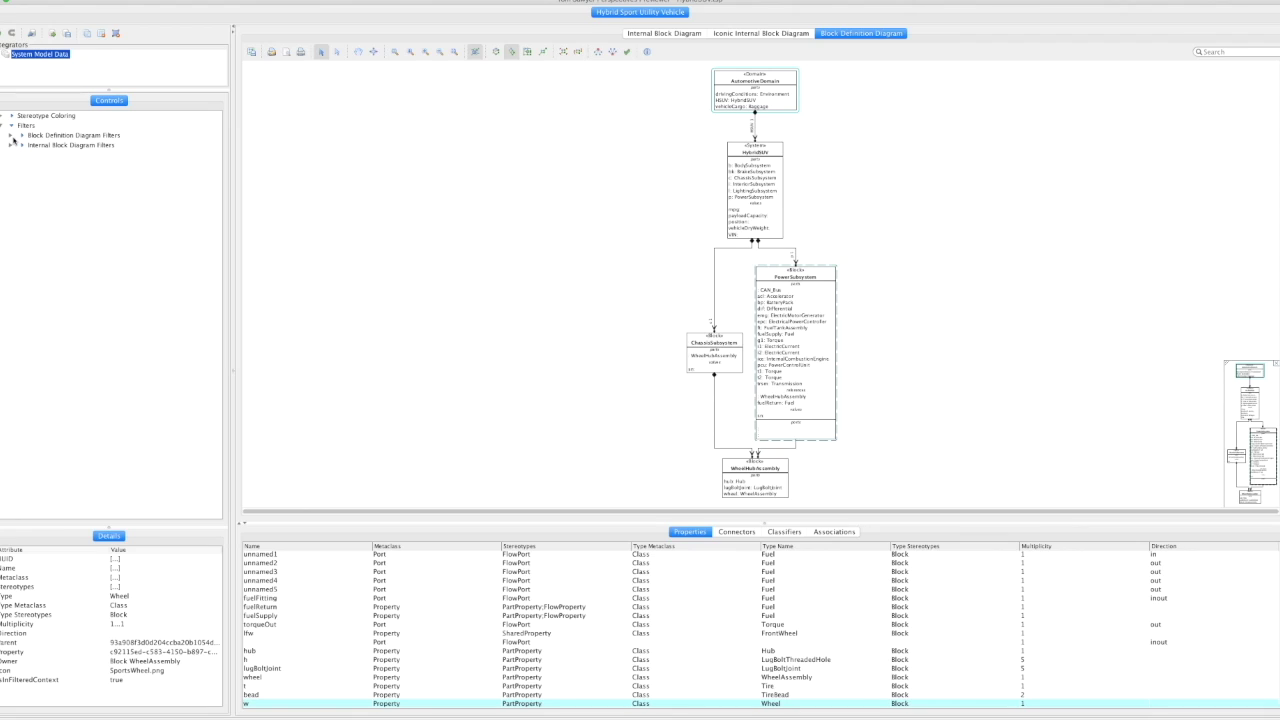
click(20, 136)
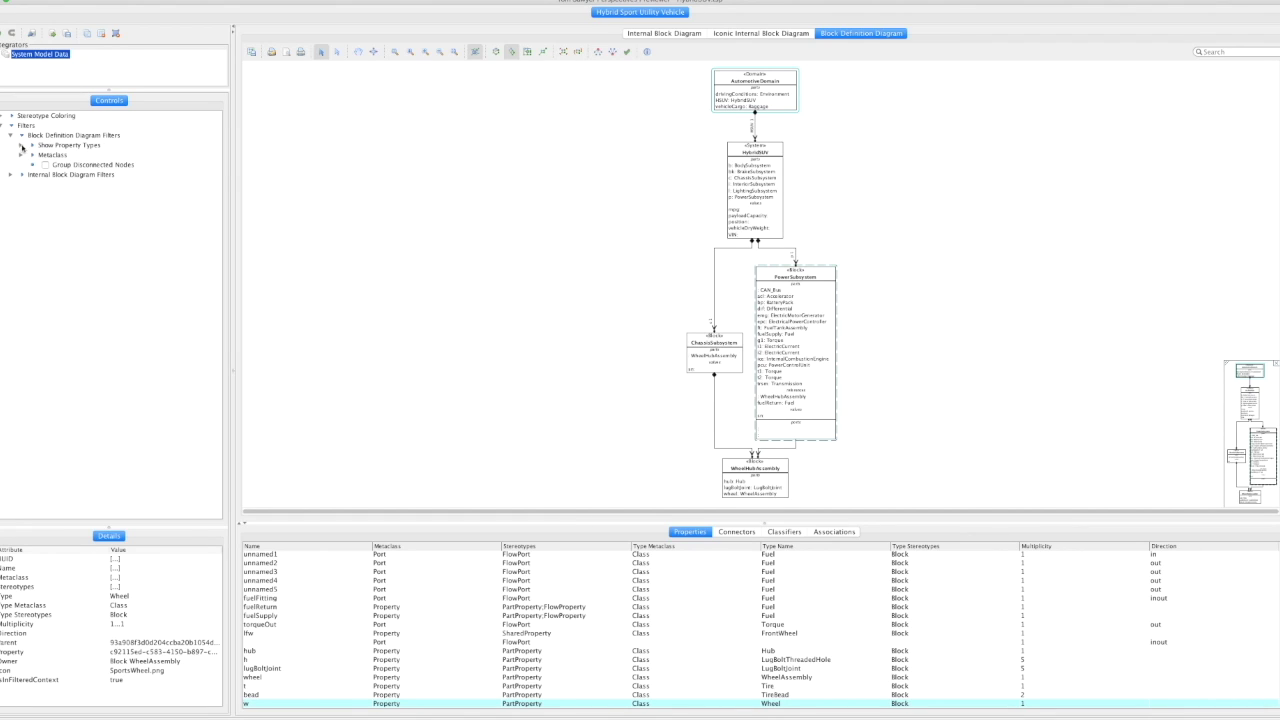
click(22, 146)
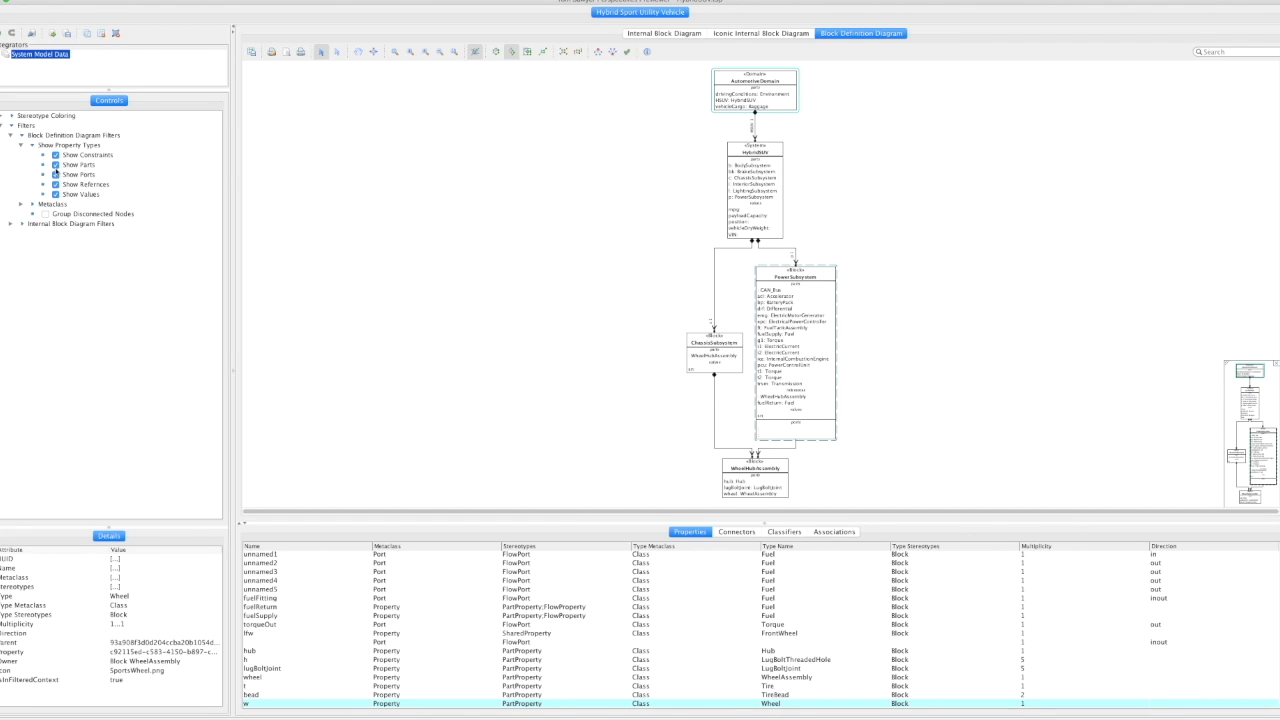
click(55, 165)
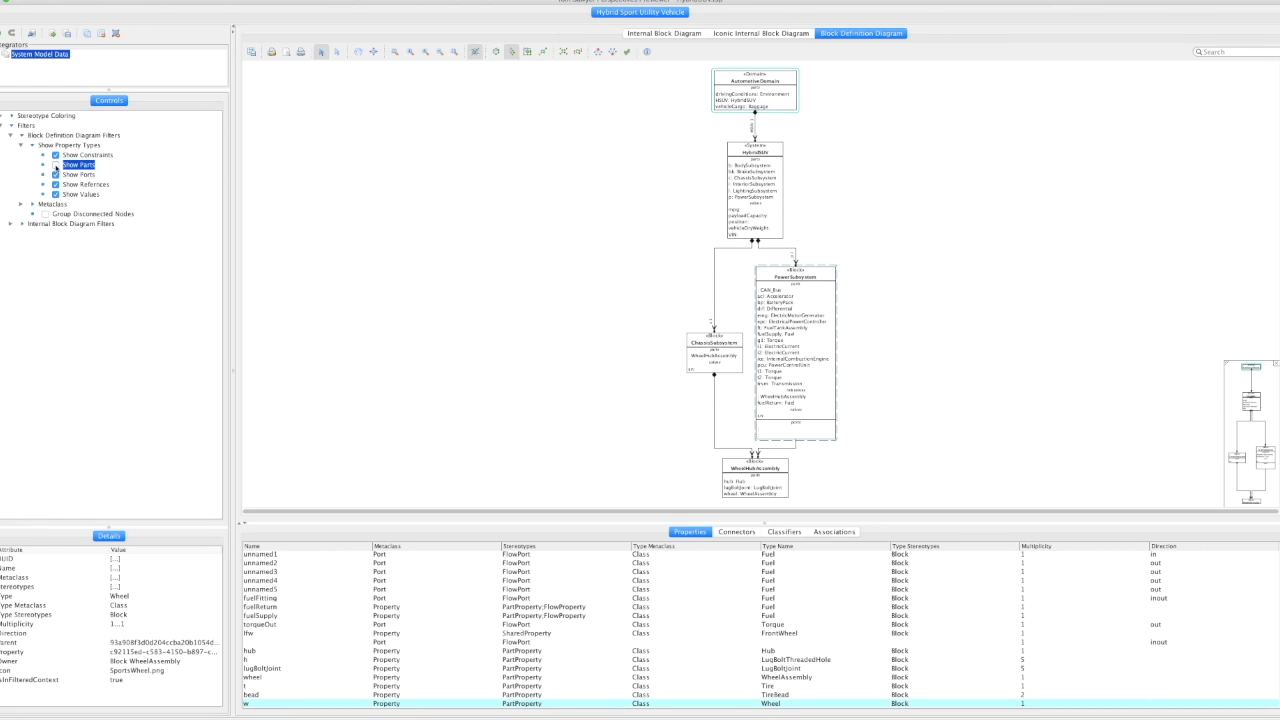